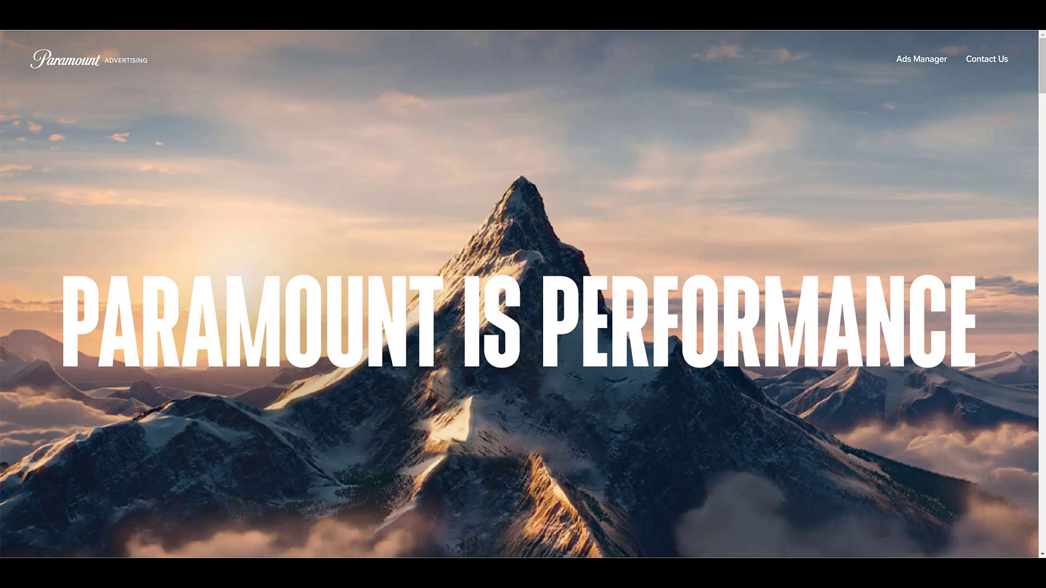
Open the Paramount Ads Manager dashboard from the advertising site and go to the client list.
left_click(920, 59)
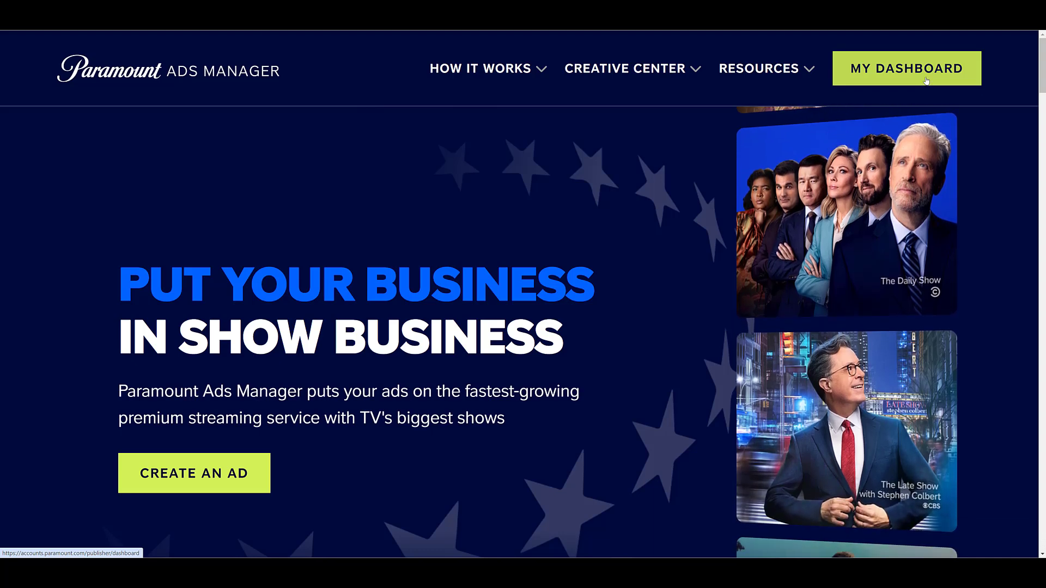
left_click(926, 81)
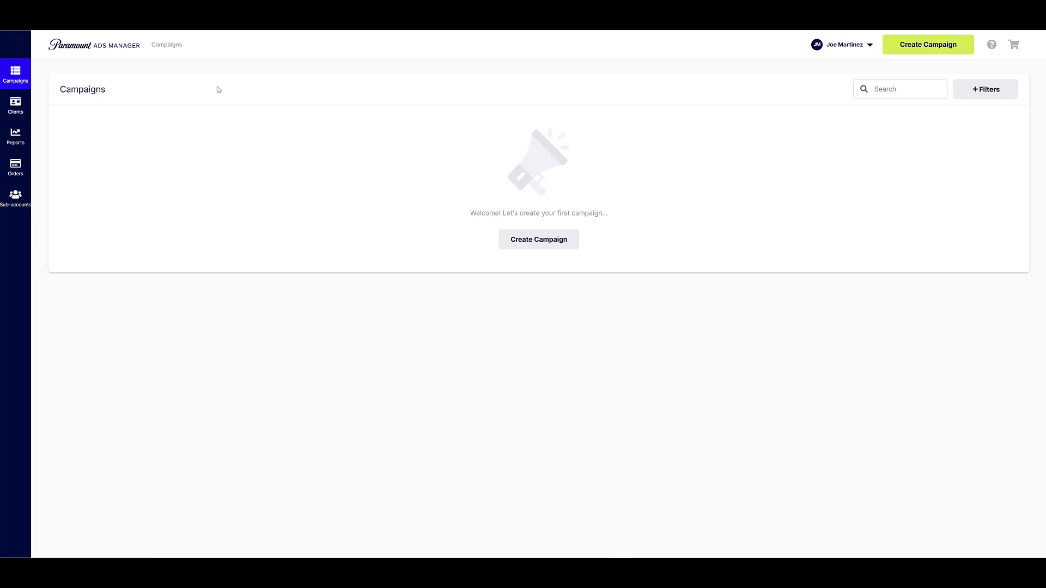
left_click(15, 109)
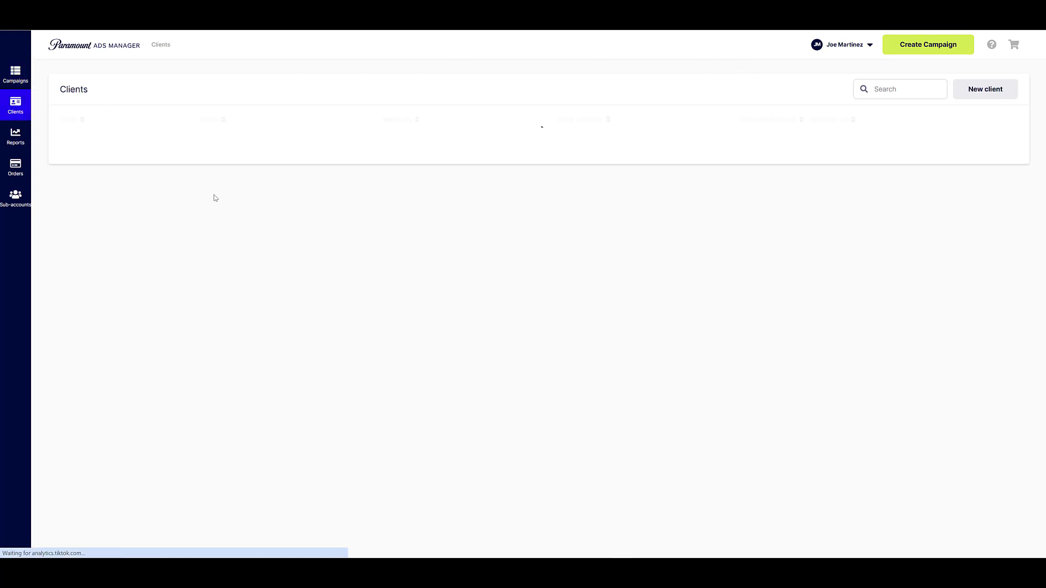
Create a client with the contact's name, country United States, company name Paid Media Pros and industry Media.
left_click(981, 94)
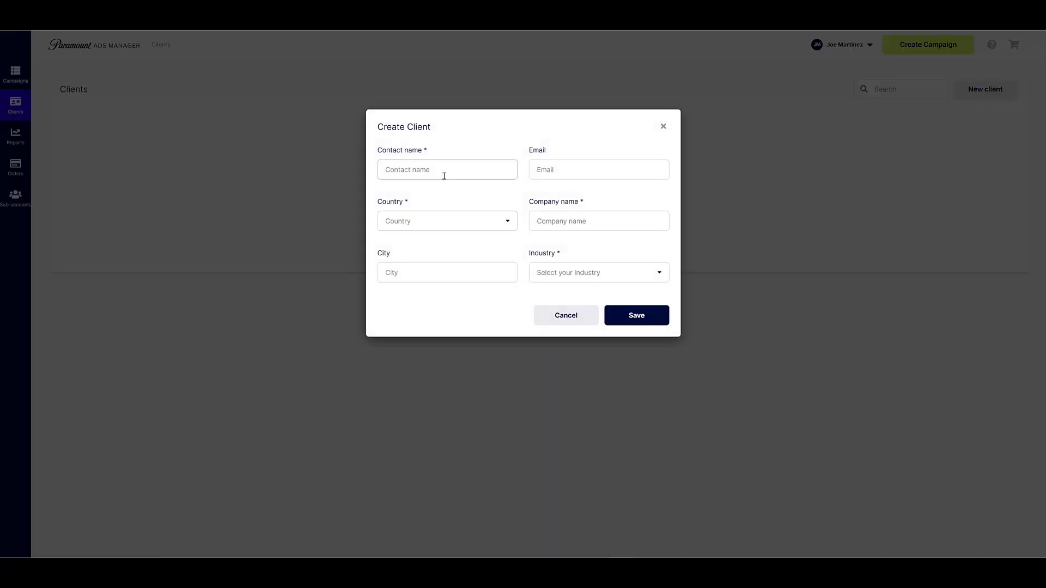
left_click(444, 176)
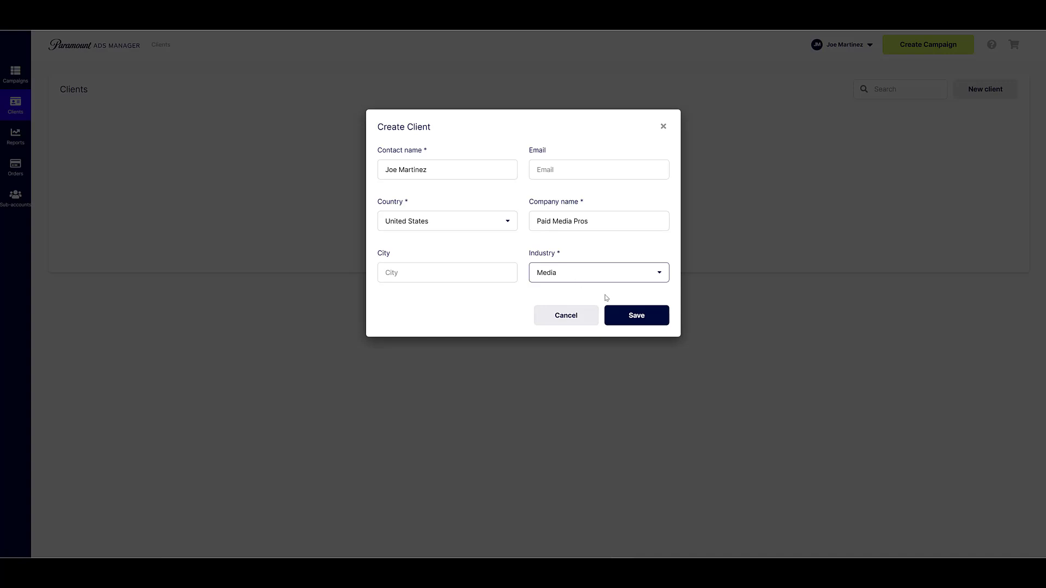
left_click(610, 315)
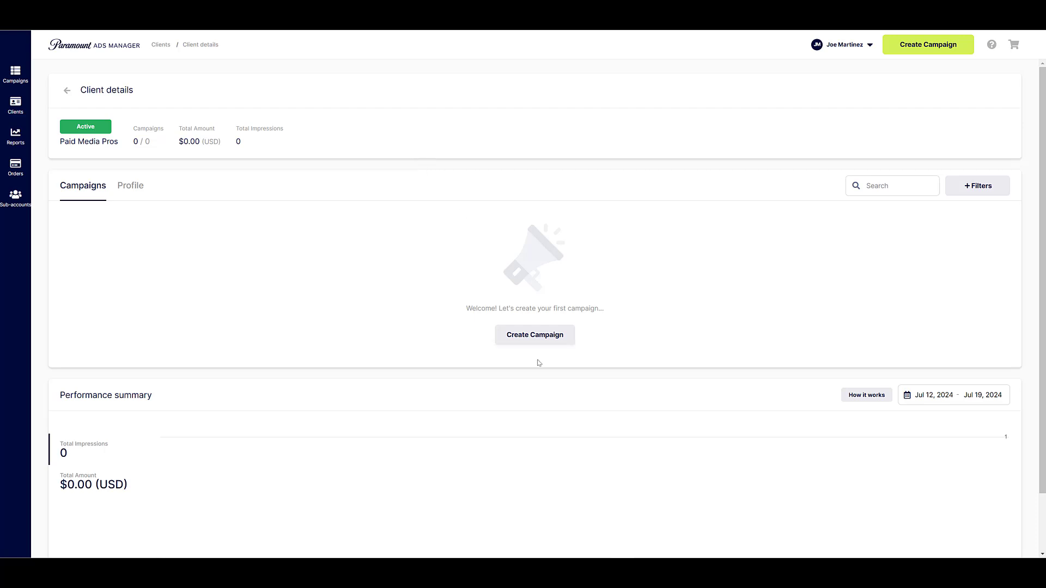
Start a new campaign from the client's page and review the client selection, keeping Paid Media Pros.
left_click(536, 339)
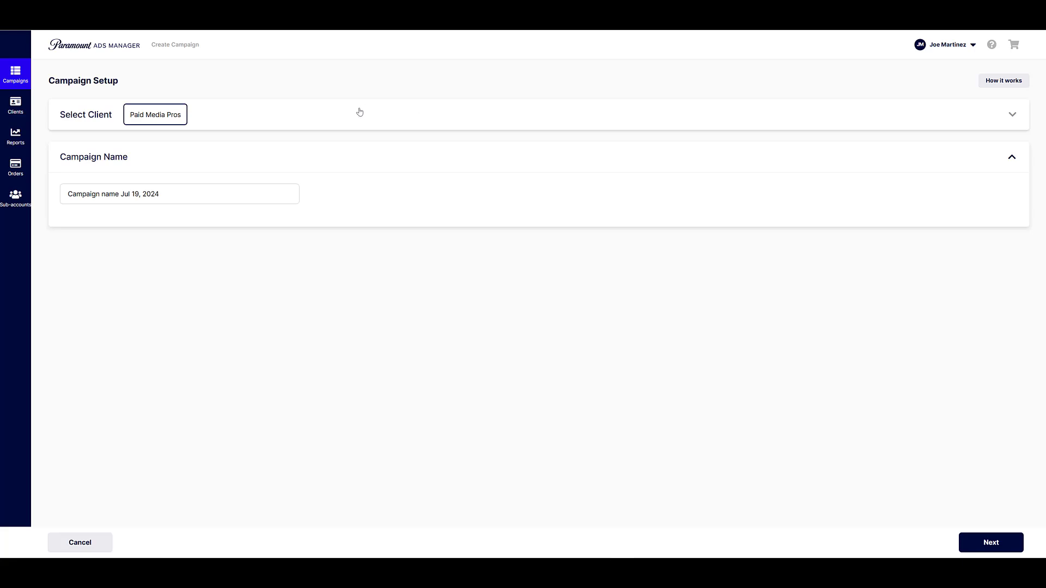
left_click(1012, 117)
left_click(194, 162)
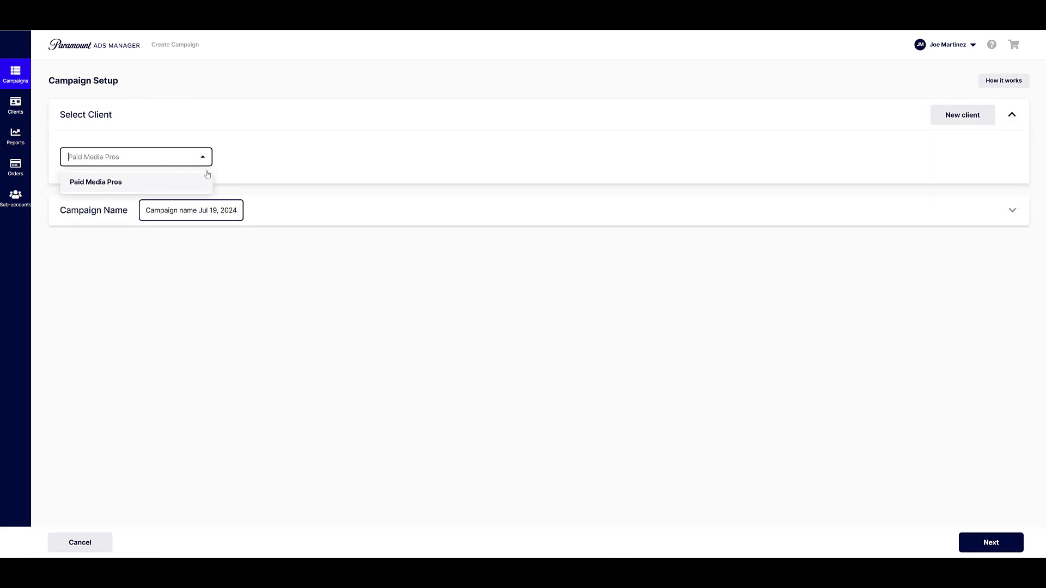
left_click(1012, 115)
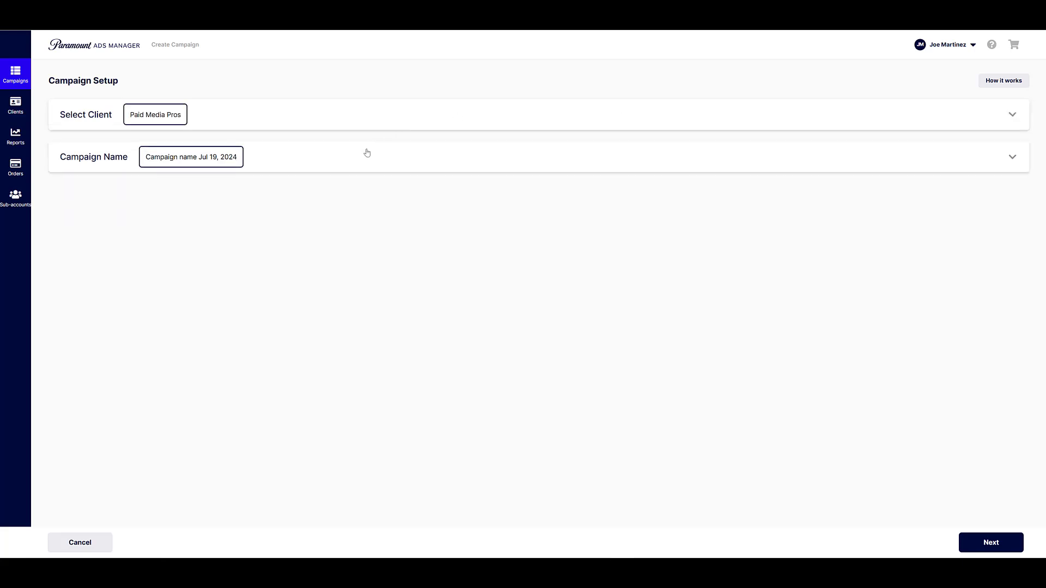
Name the campaign Paramount Test and continue to its schedule and budget.
left_click(208, 157)
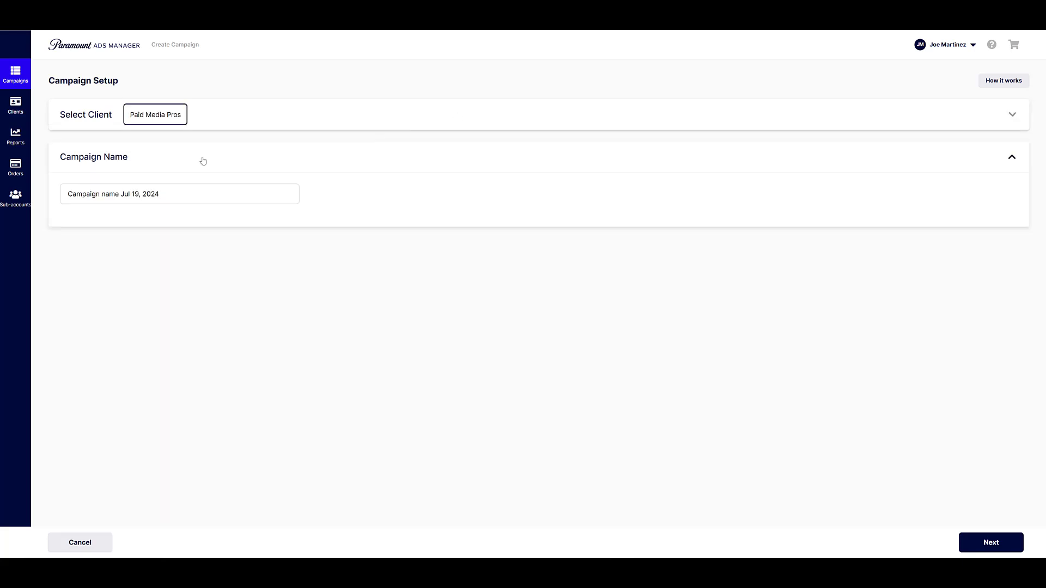
triple_click(196, 194)
type("Paramount Test")
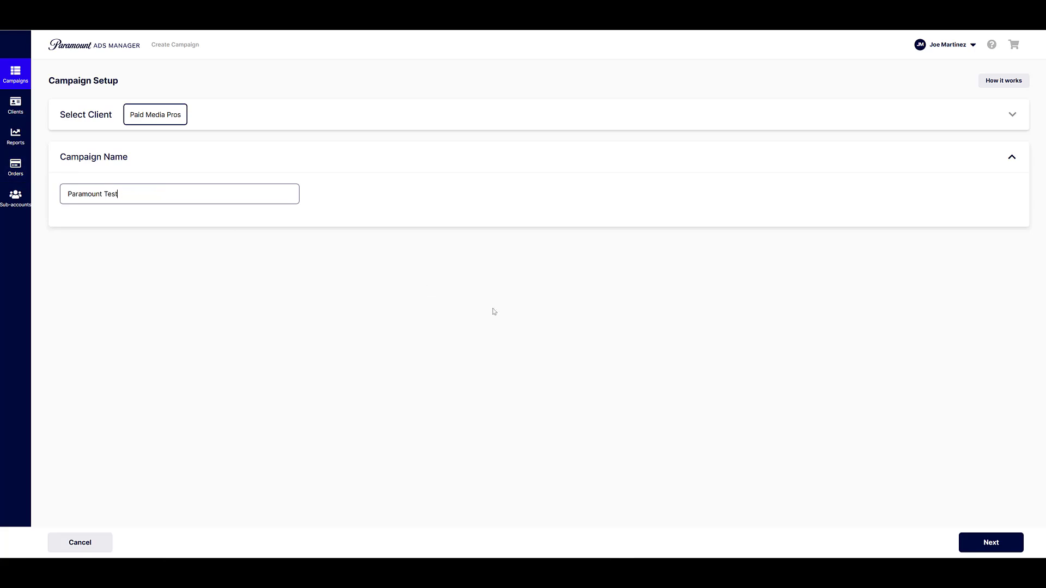
left_click(984, 543)
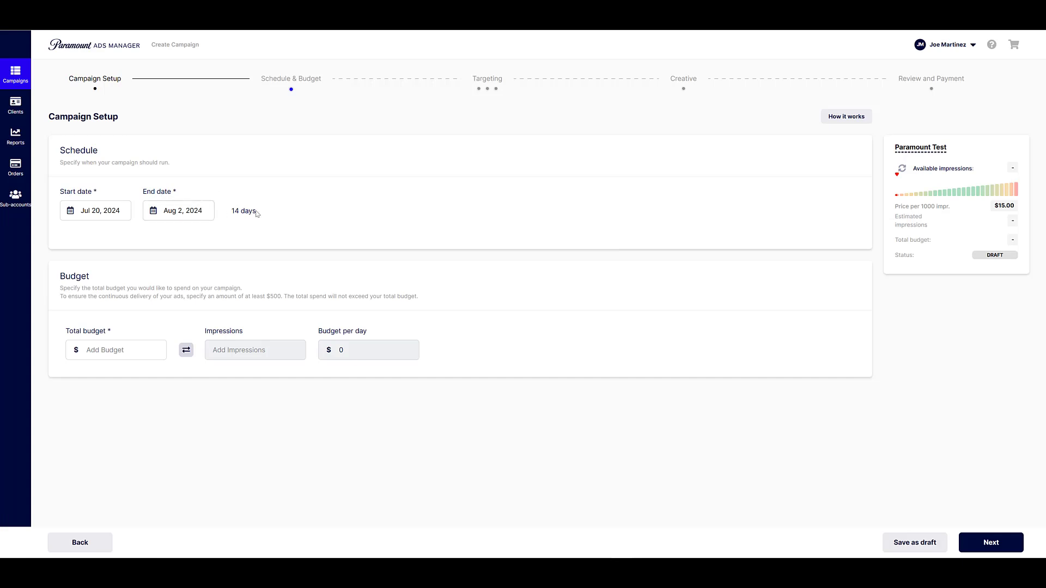
Set the campaign's total budget to $500 and its end date to Jun 3, 2025, and continue to geographic targeting.
left_click(193, 216)
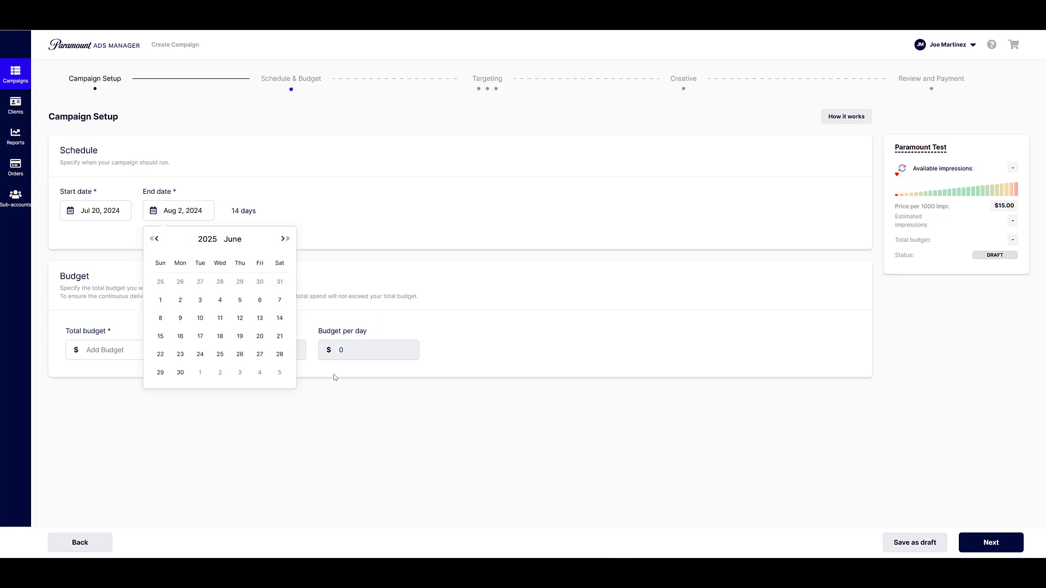
left_click(435, 424)
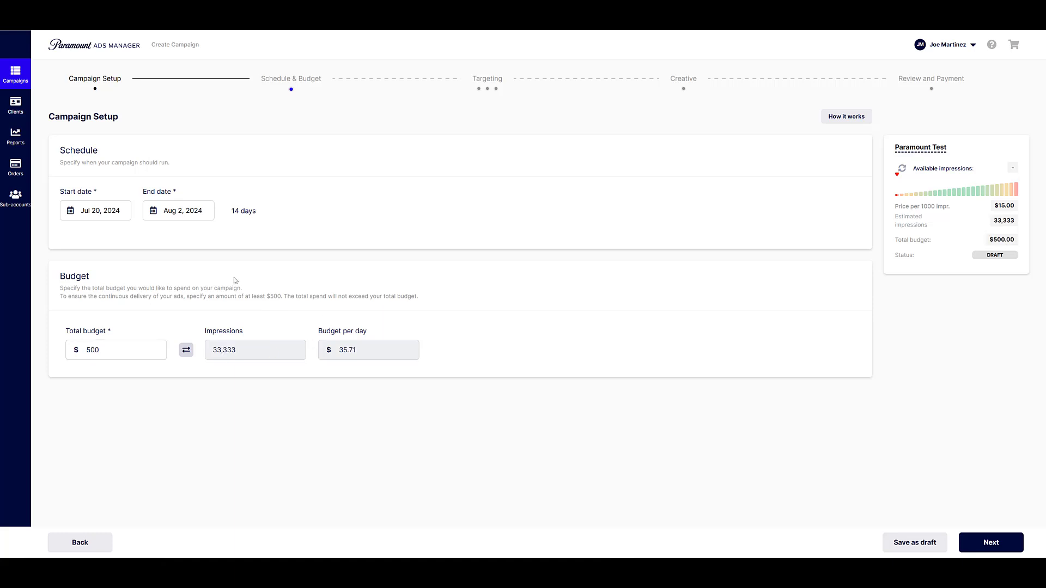
left_click(204, 216)
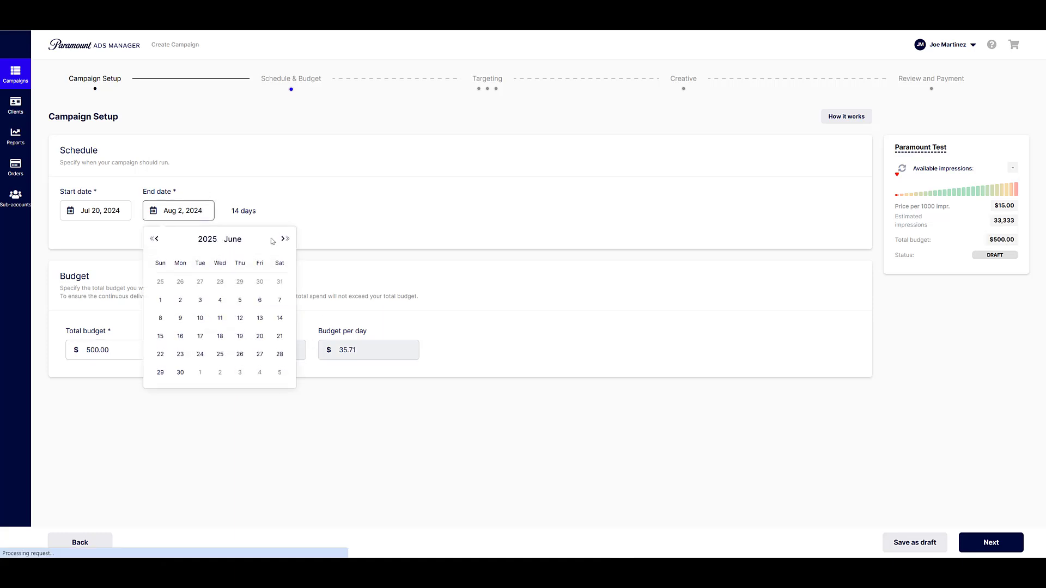
left_click(202, 303)
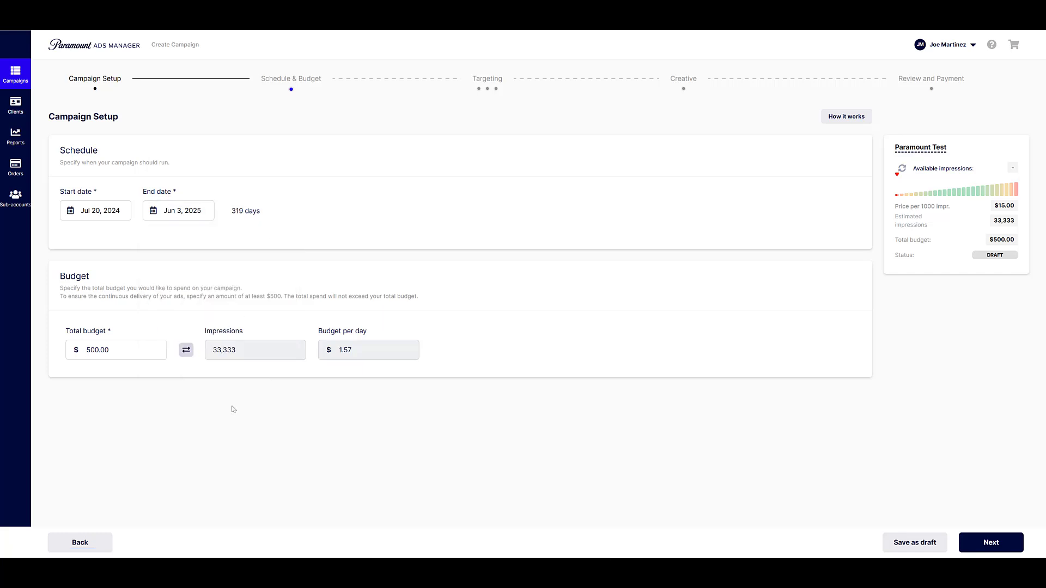
left_click(198, 210)
left_click(990, 535)
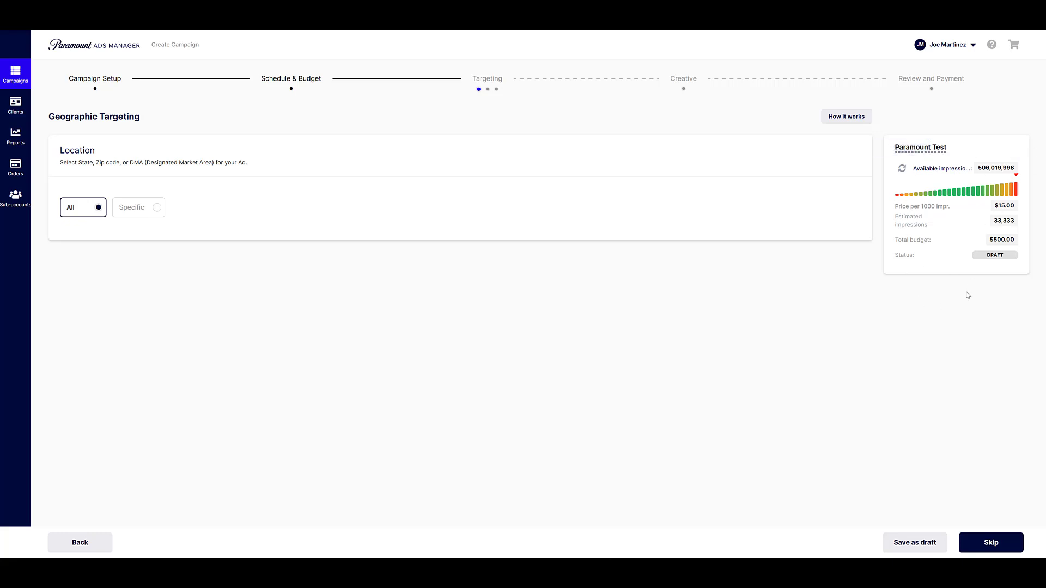
Switch location targeting to Specific and search the geo targeting options for chicago and alberta.
left_click(149, 214)
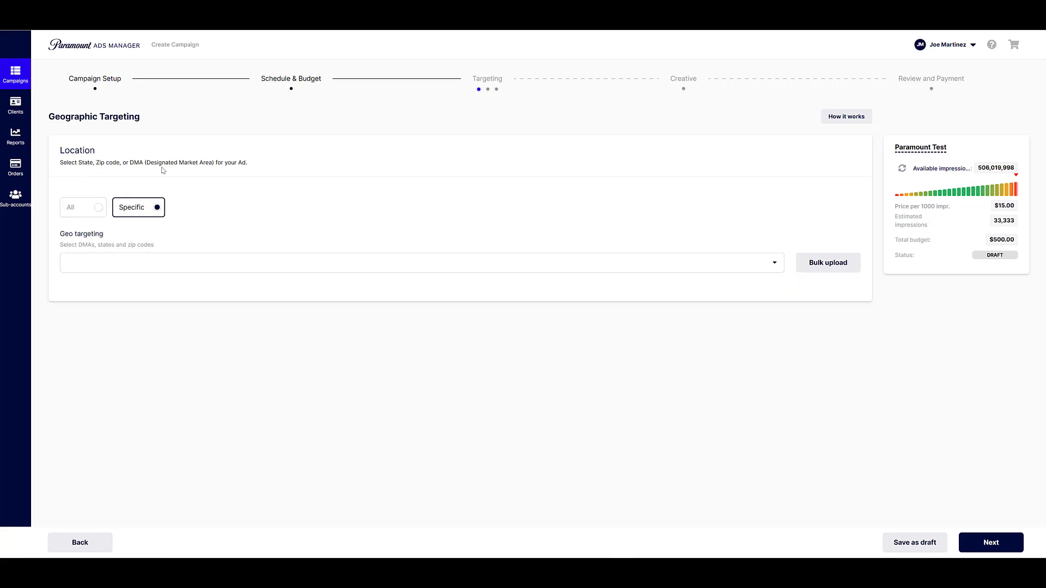
left_click(202, 262)
type("chicago")
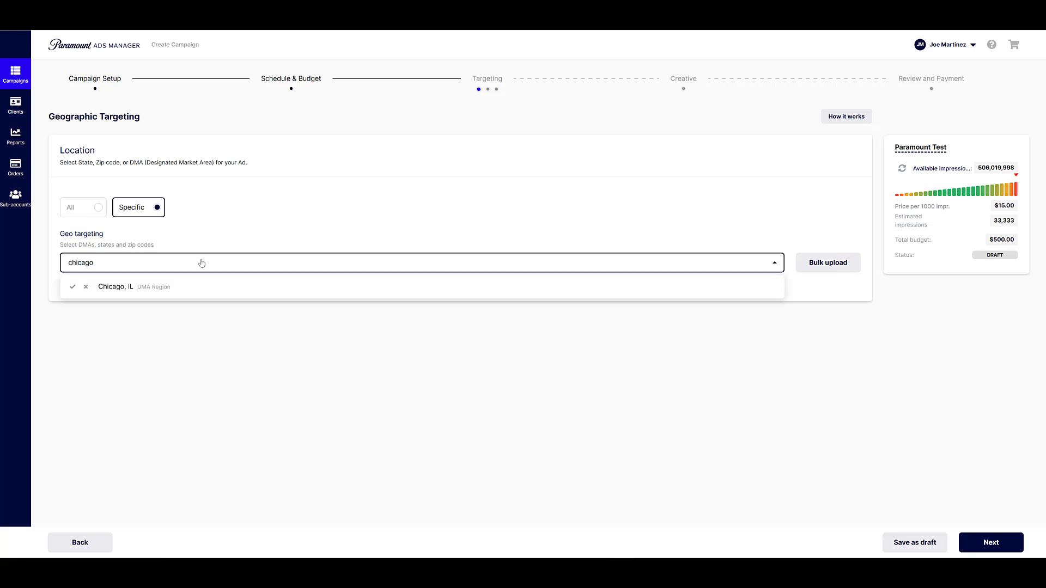
left_click(844, 289)
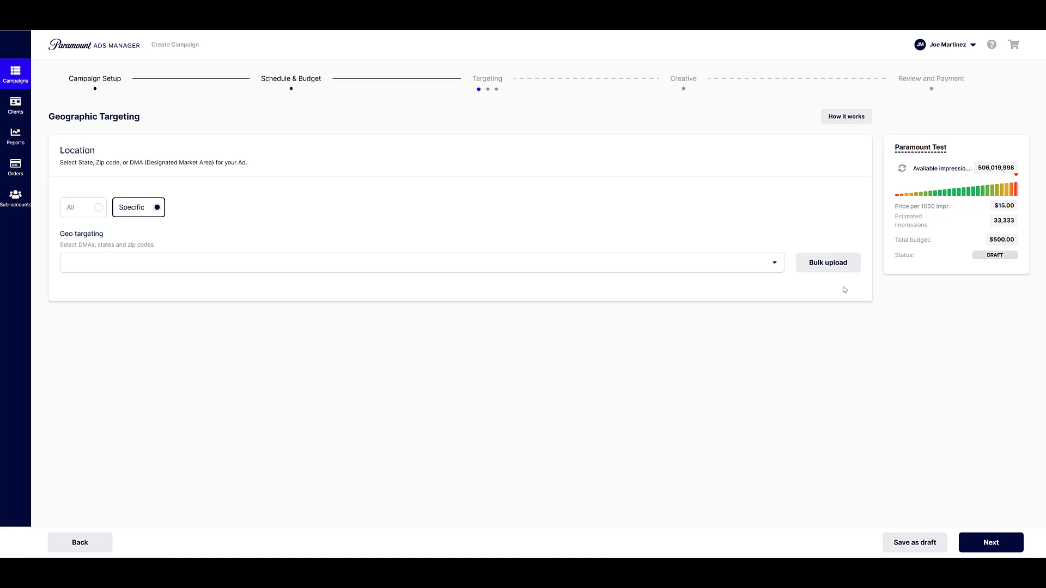
left_click(621, 262)
type("alberta")
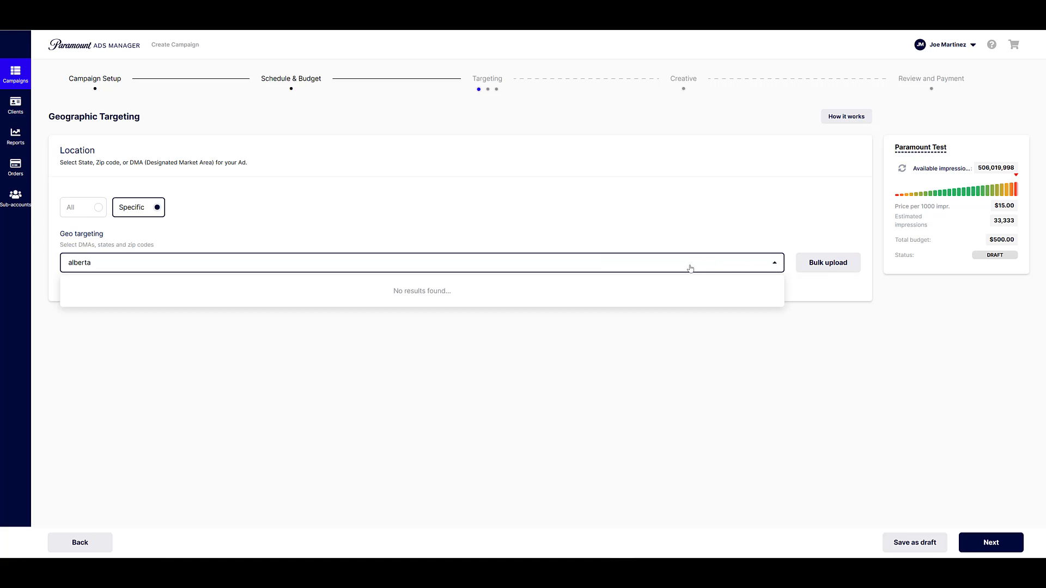
Open the bulk location upload, try State as the location type and cancel without adding locations.
left_click(835, 266)
double_click(477, 153)
triple_click(476, 152)
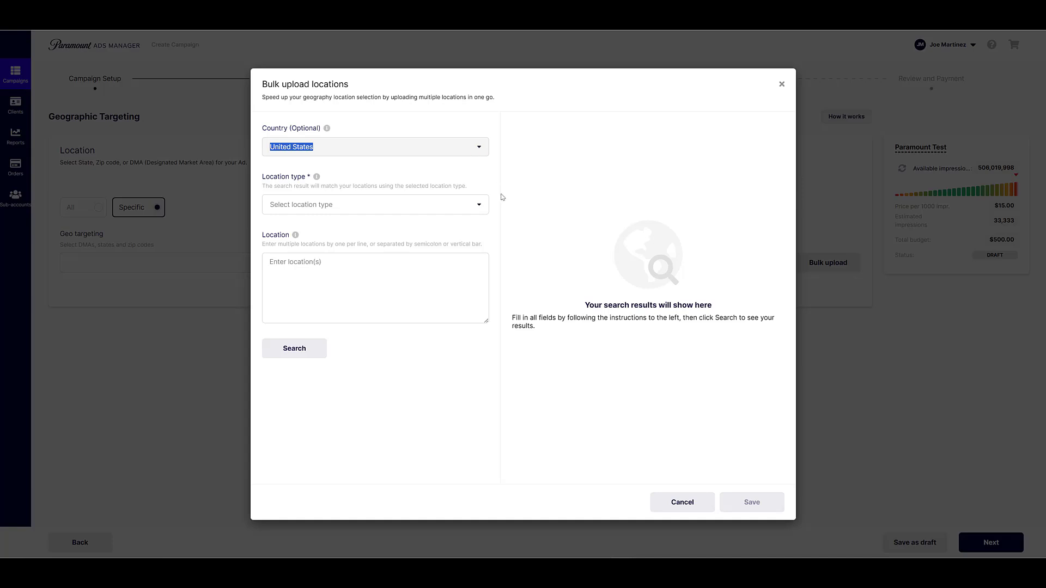
left_click(473, 208)
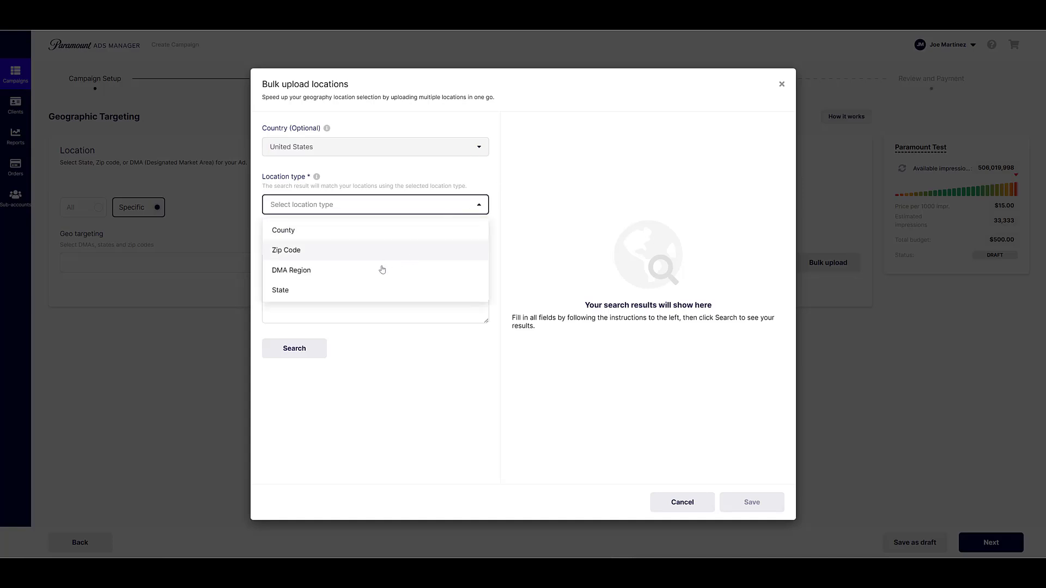
left_click(367, 289)
left_click(365, 277)
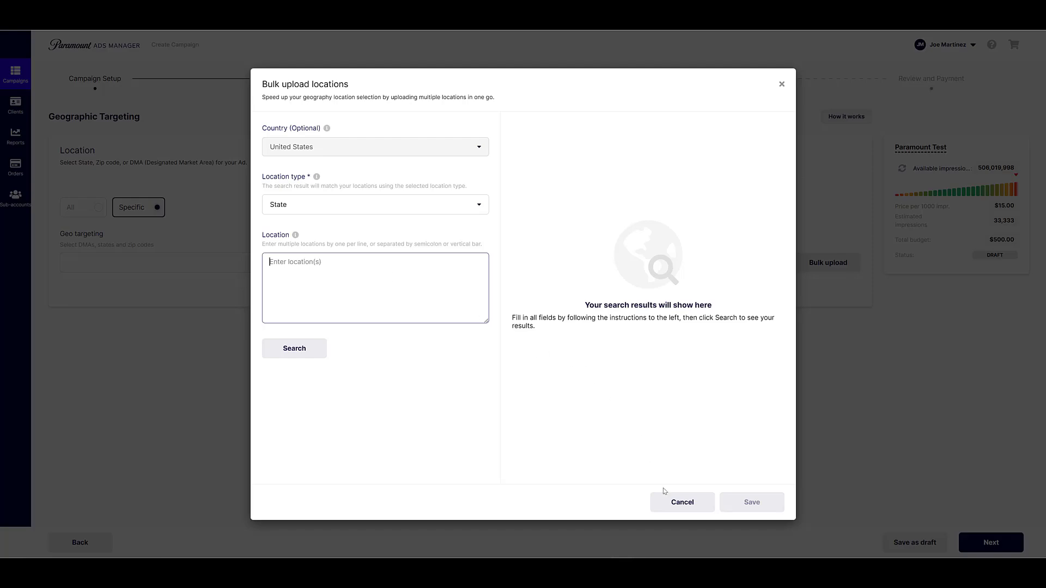
left_click(675, 502)
Set location targeting to All and continue to demographic targeting.
left_click(98, 207)
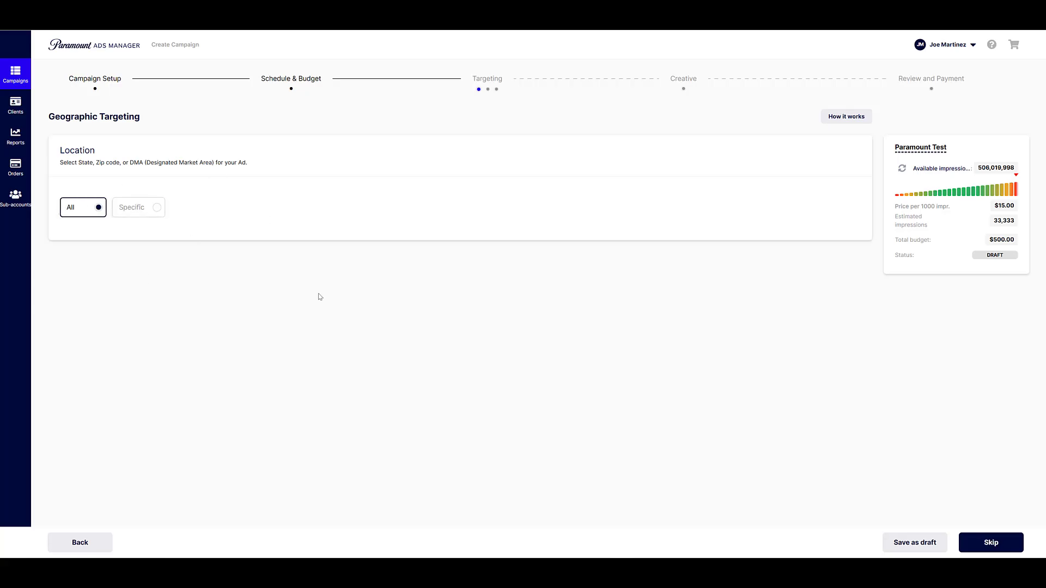
left_click(996, 551)
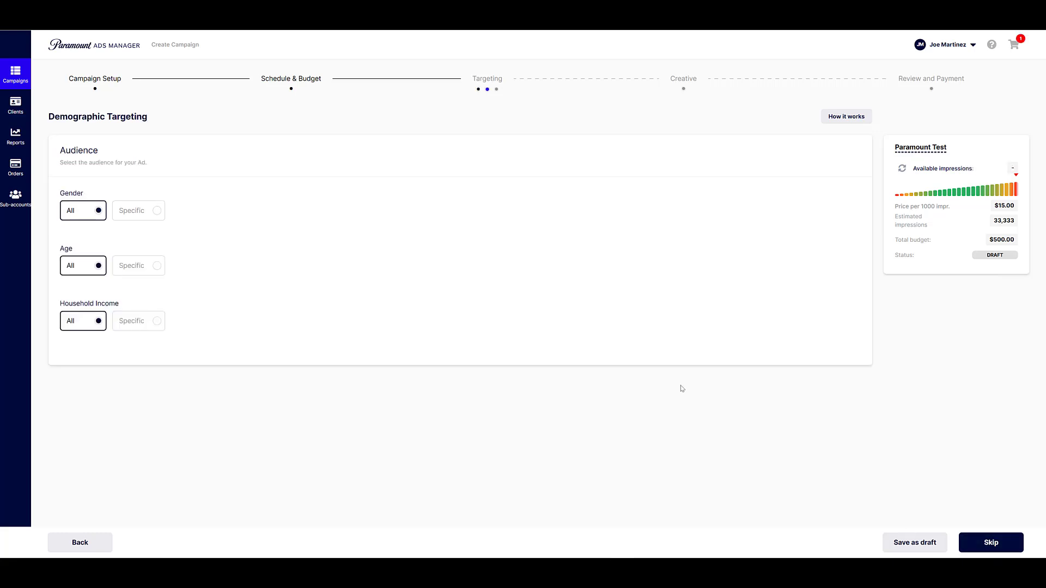
Switch gender and age targeting to Specific to view their available options.
left_click(156, 210)
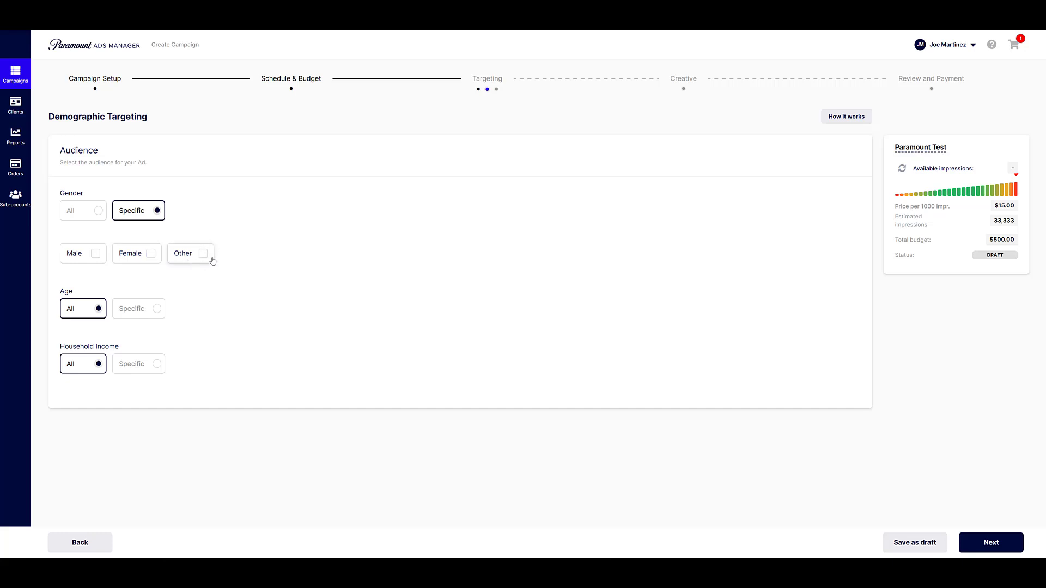
left_click(150, 309)
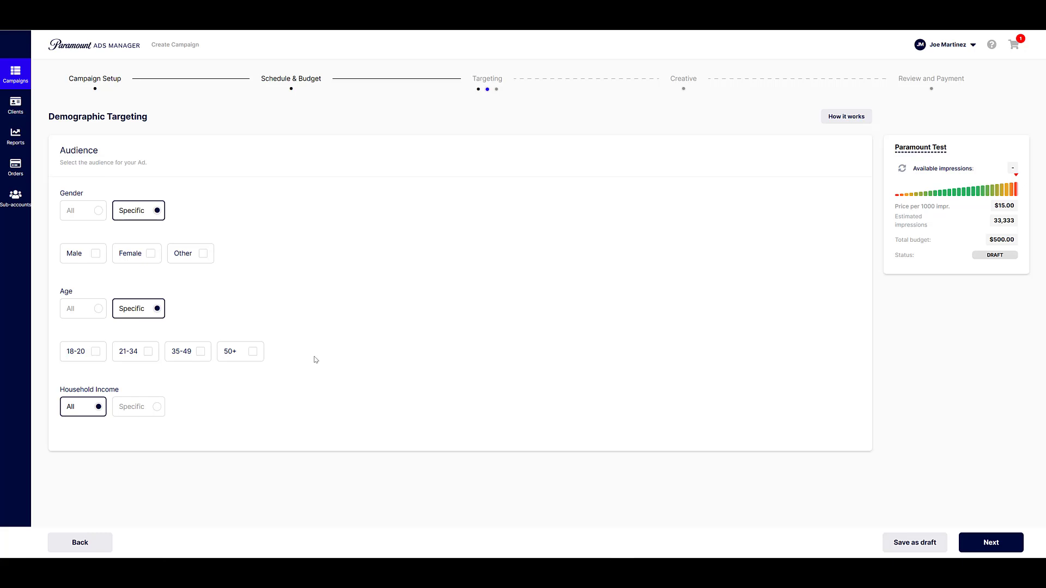
Limit household income targeting to $50K+, $75K+, $100K+ and $150K+, and continue to content targeting.
left_click(153, 414)
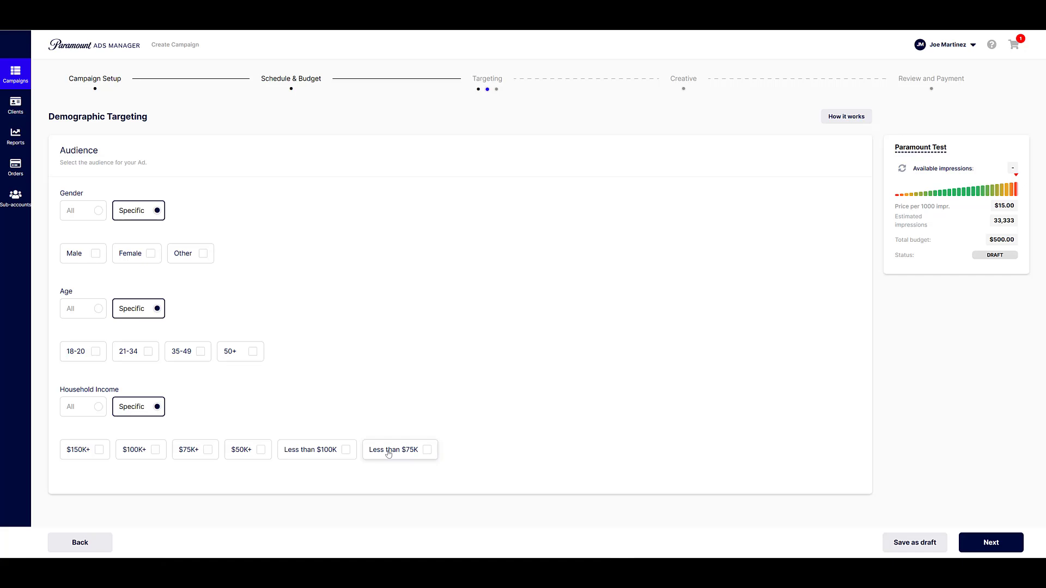
left_click(249, 451)
left_click(207, 450)
left_click(136, 452)
left_click(81, 450)
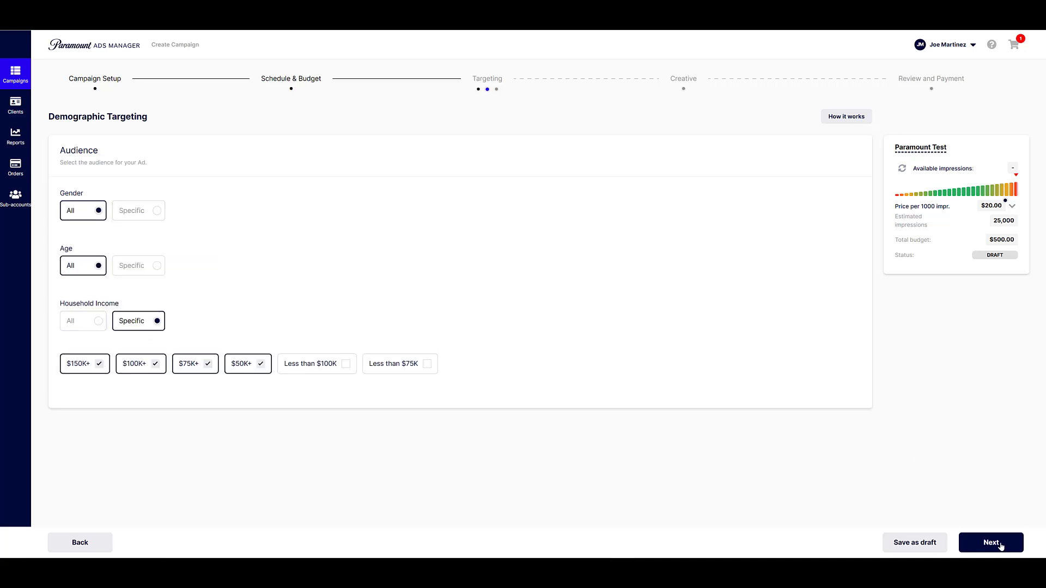
left_click(991, 542)
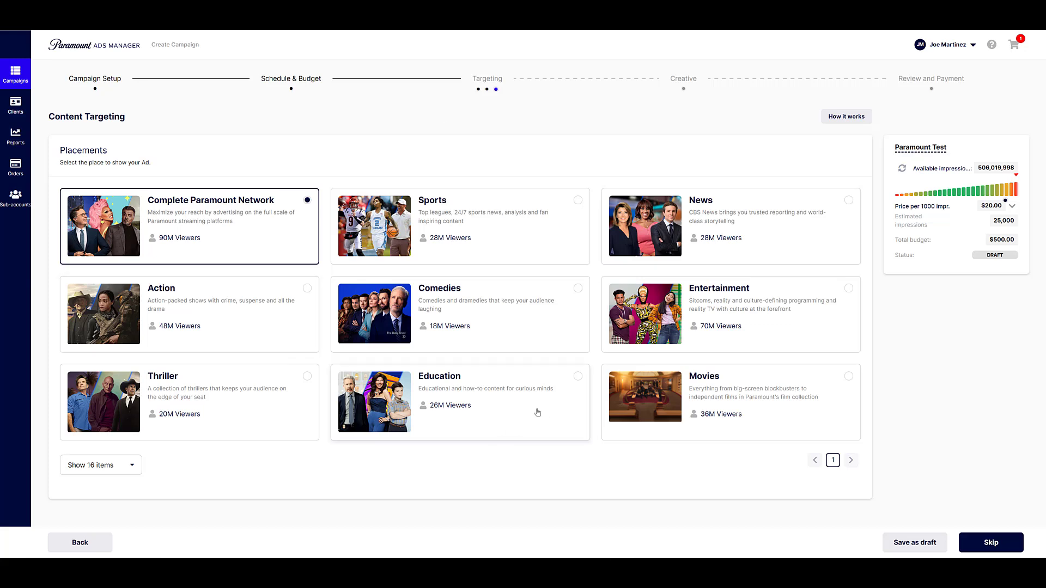
Try the Sports and Comedies placements to compare their pricing, and reselect Complete Paramount Network.
left_click(573, 234)
left_click(576, 305)
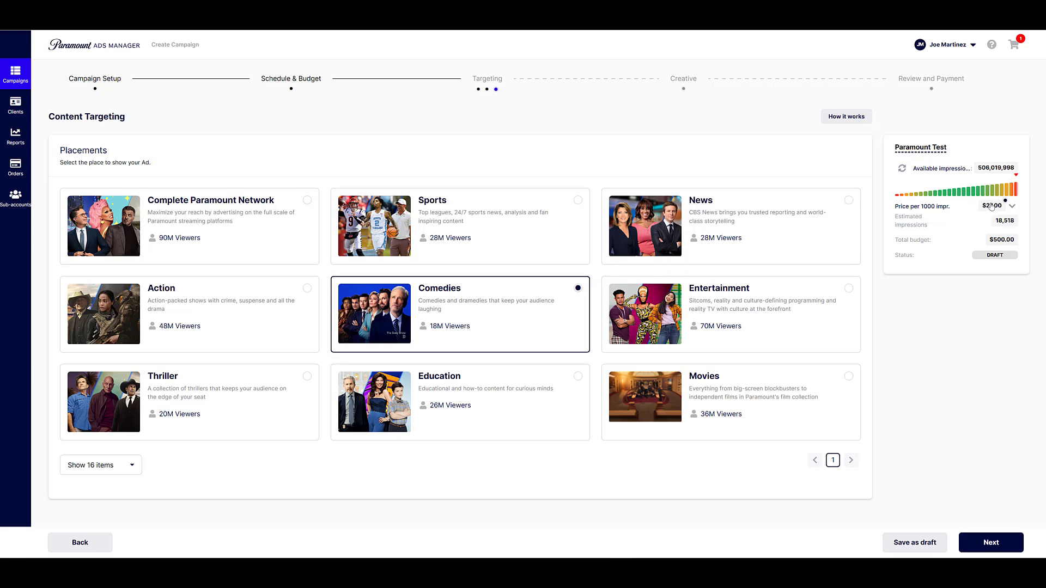
left_click(216, 227)
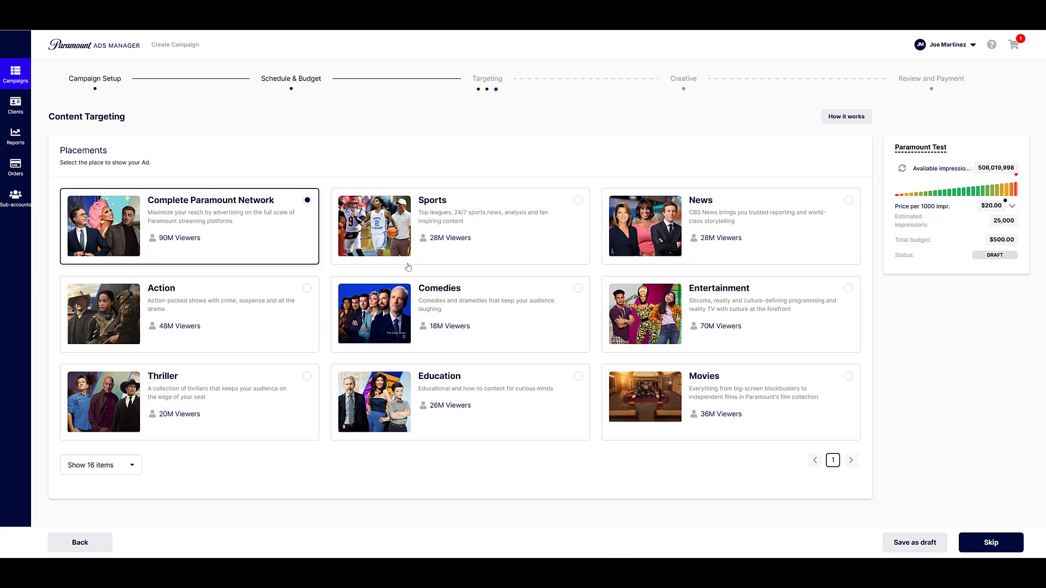
left_click(481, 311)
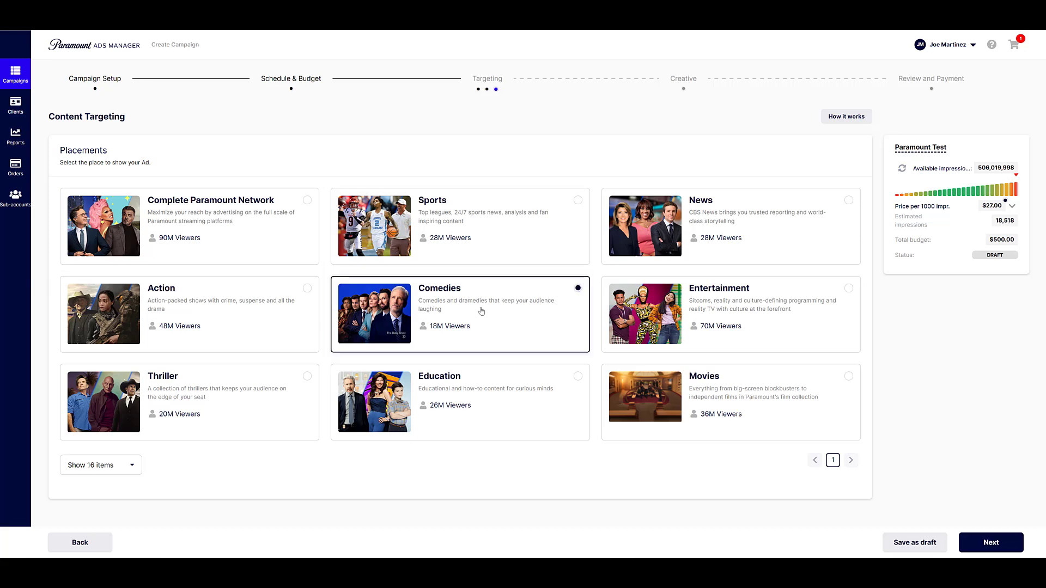
left_click(283, 236)
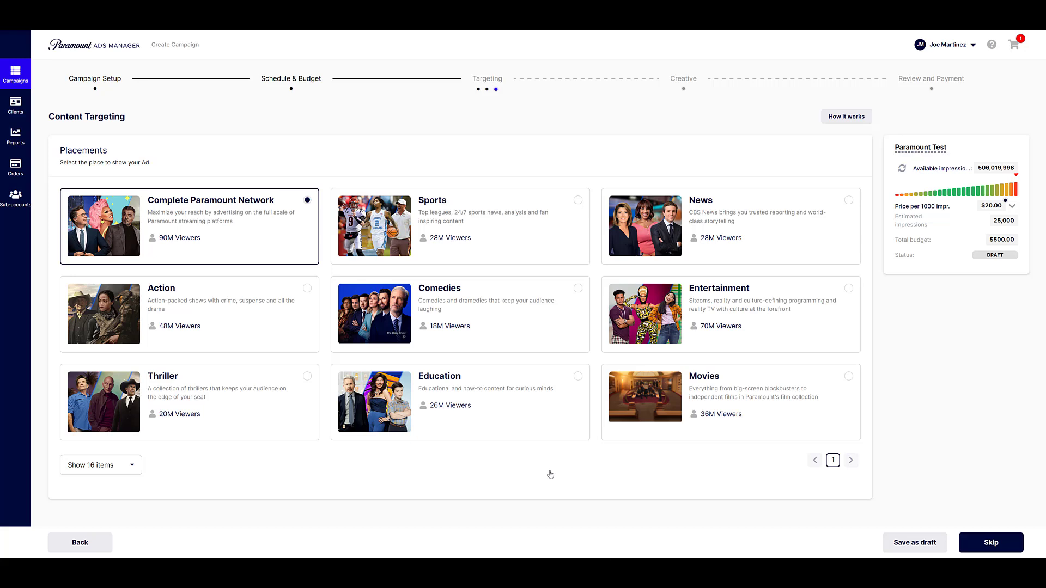
Choose the Education placement for the ad and continue to creative selection.
left_click(528, 392)
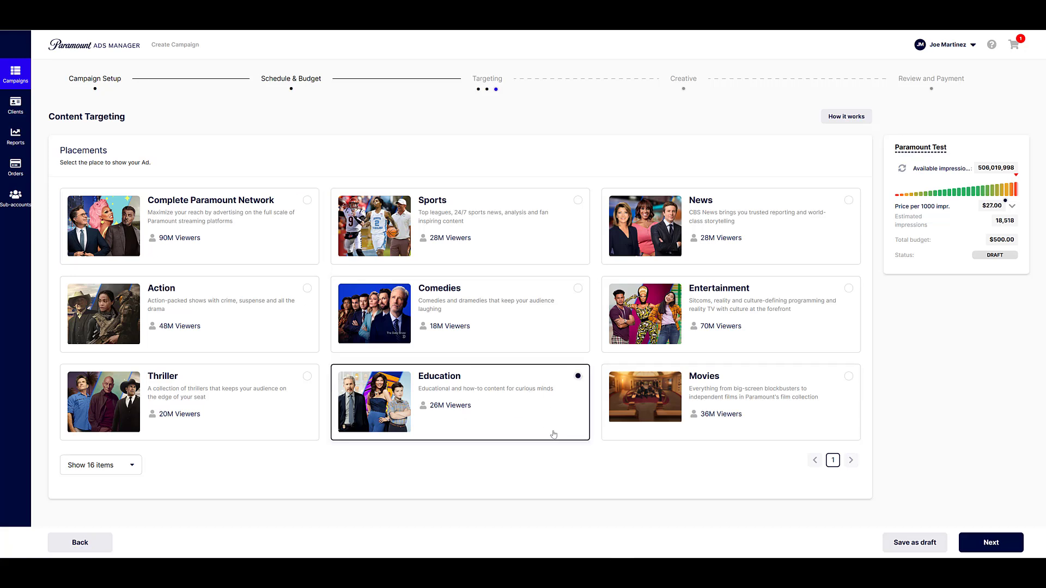
left_click(990, 543)
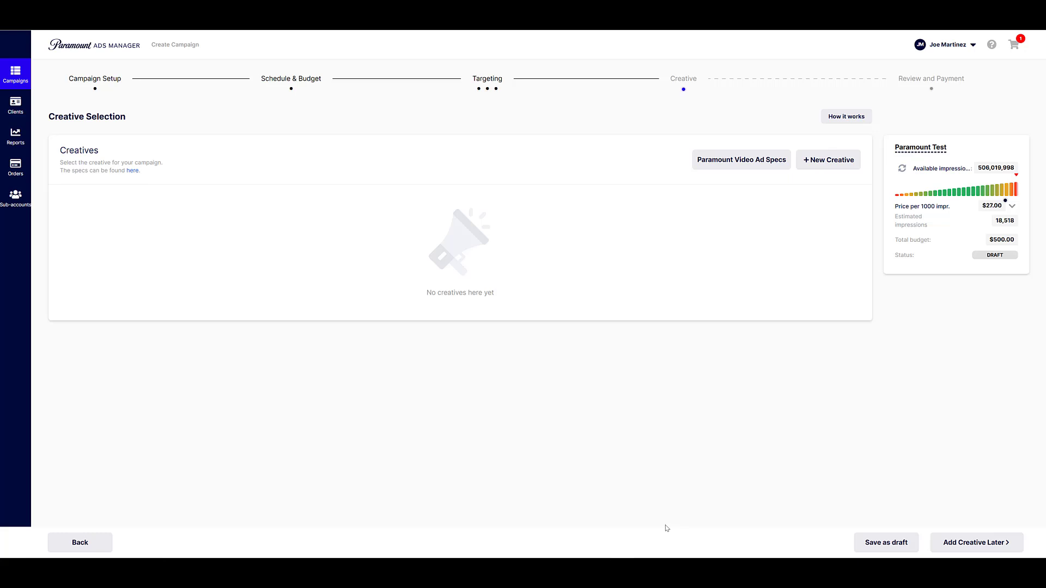
Open the Paramount video ad specs, examine the video and audio specifications on page 2, and return to the campaign's creative selection.
left_click(133, 171)
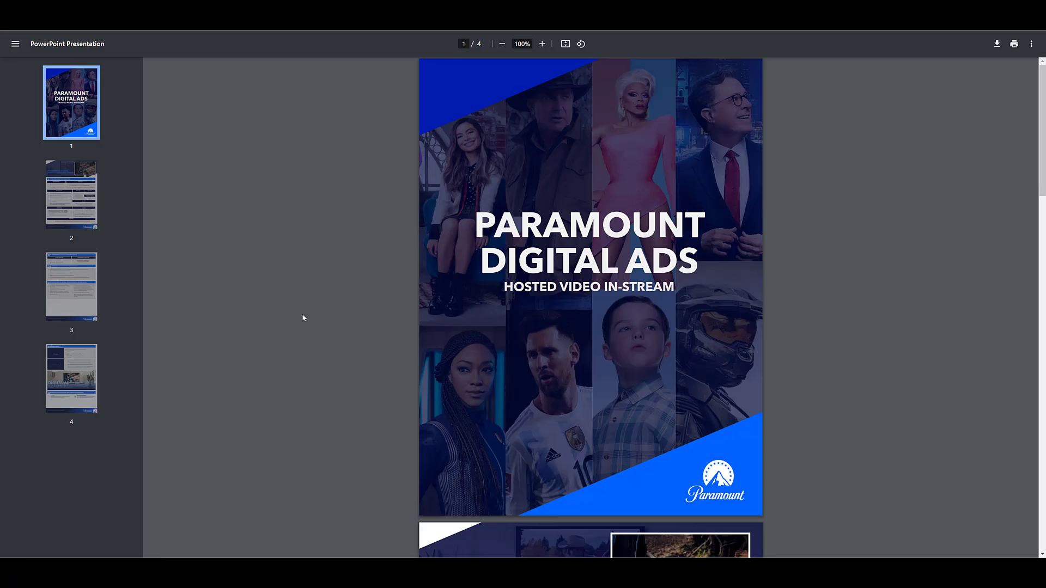
left_click(62, 216)
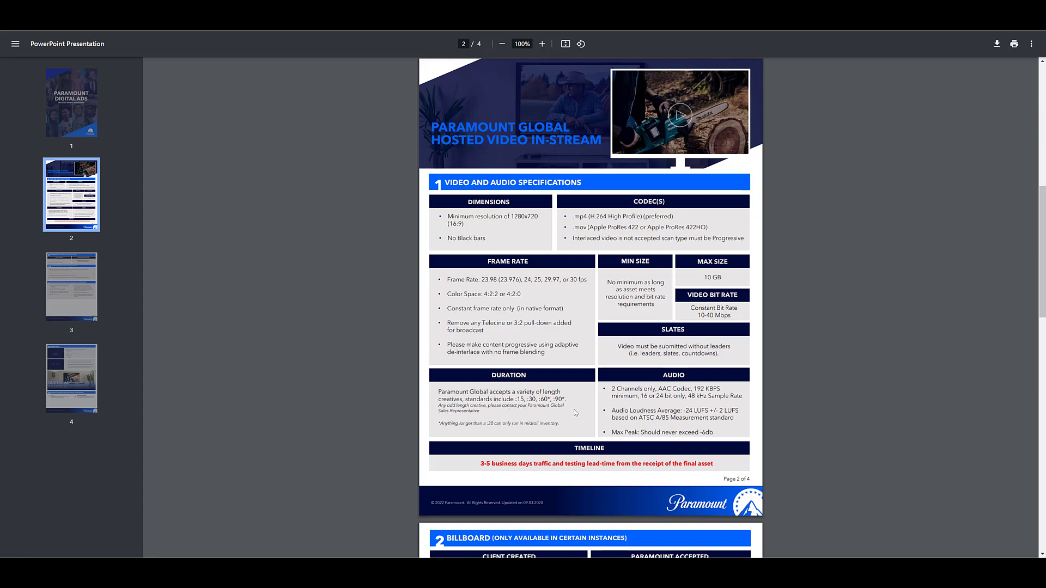
scroll(566, 427, "up", 1)
scroll(566, 426, "up", 3)
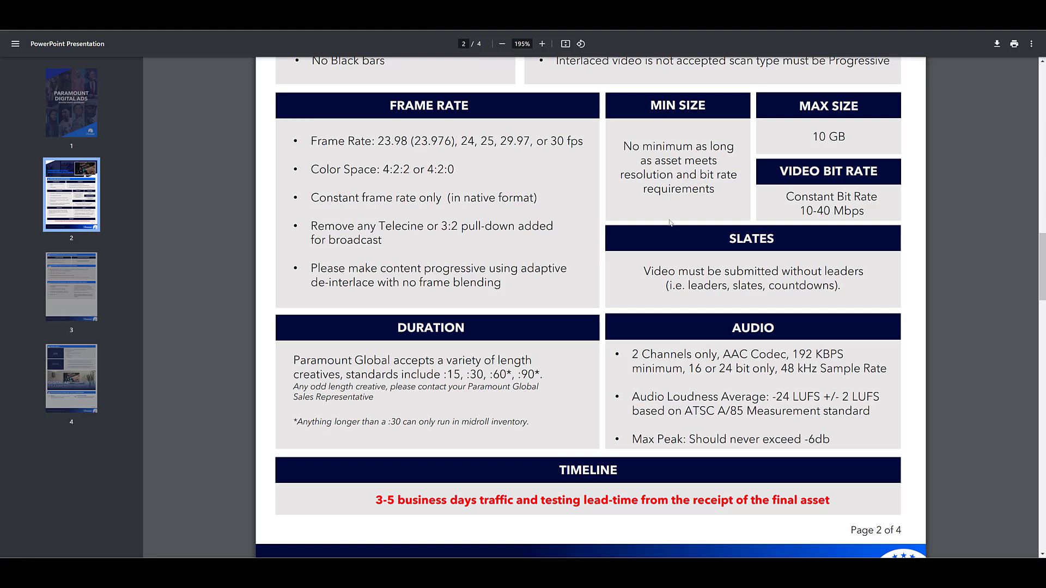
scroll(623, 261, "up", 1)
scroll(622, 263, "up", 3)
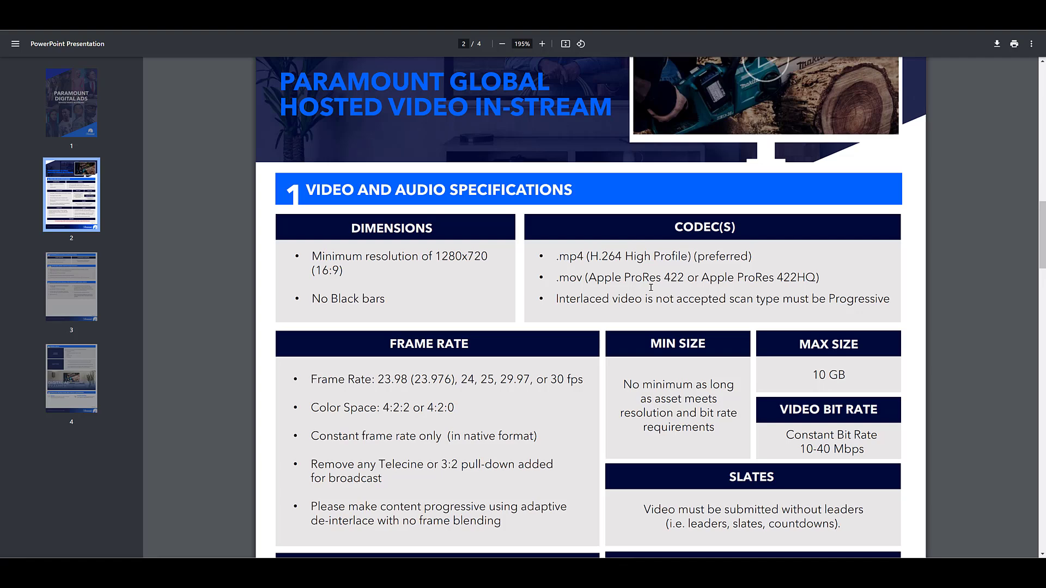
scroll(650, 287, "down", 3)
scroll(374, 301, "up", 8)
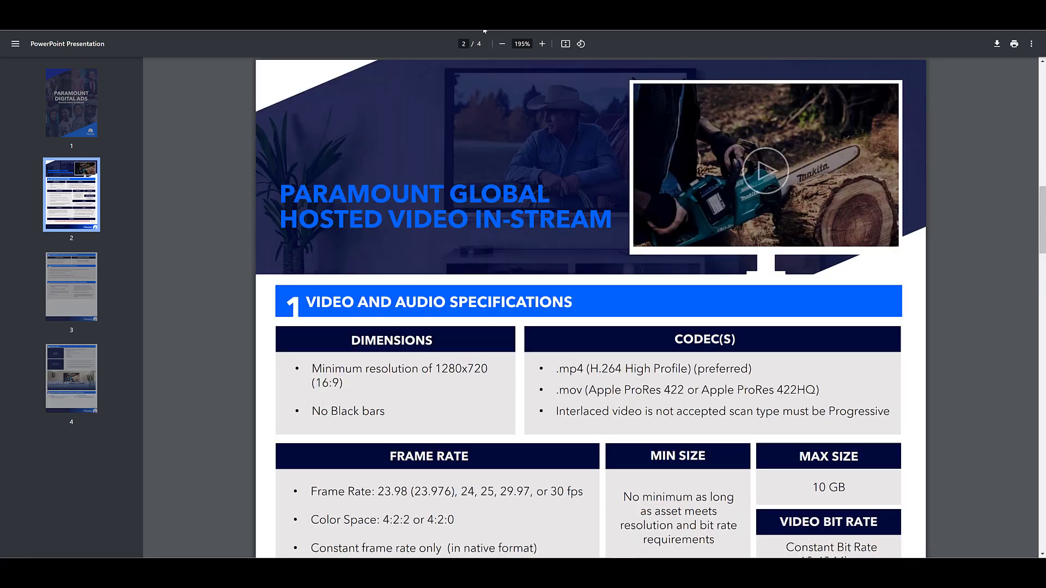
key("ctrl+shift+Tab")
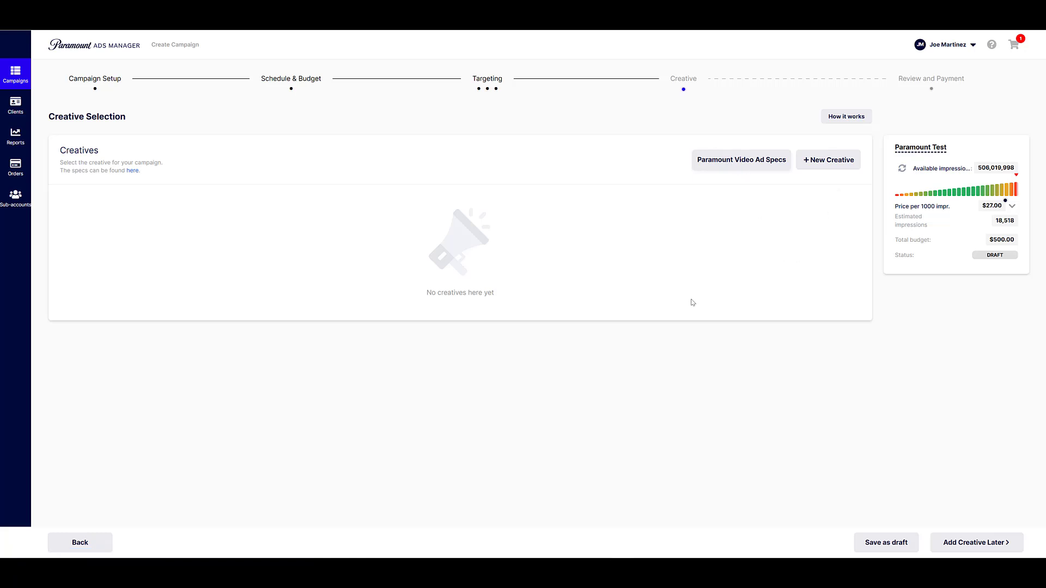
Start a new creative built with AI, set its destination URL to paidmediapros.com, and continue to generation.
left_click(808, 168)
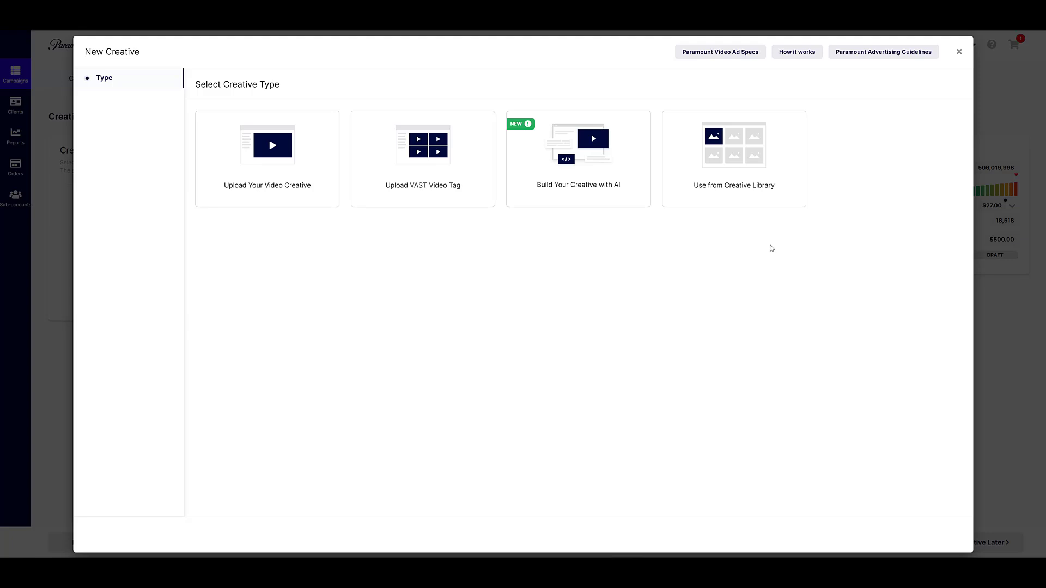
left_click(787, 170)
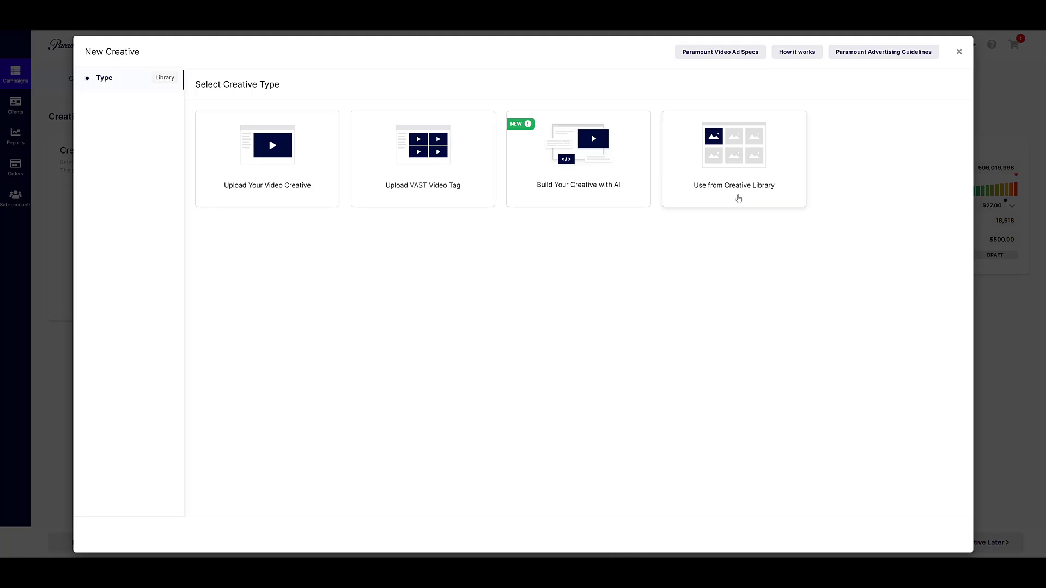
left_click(593, 201)
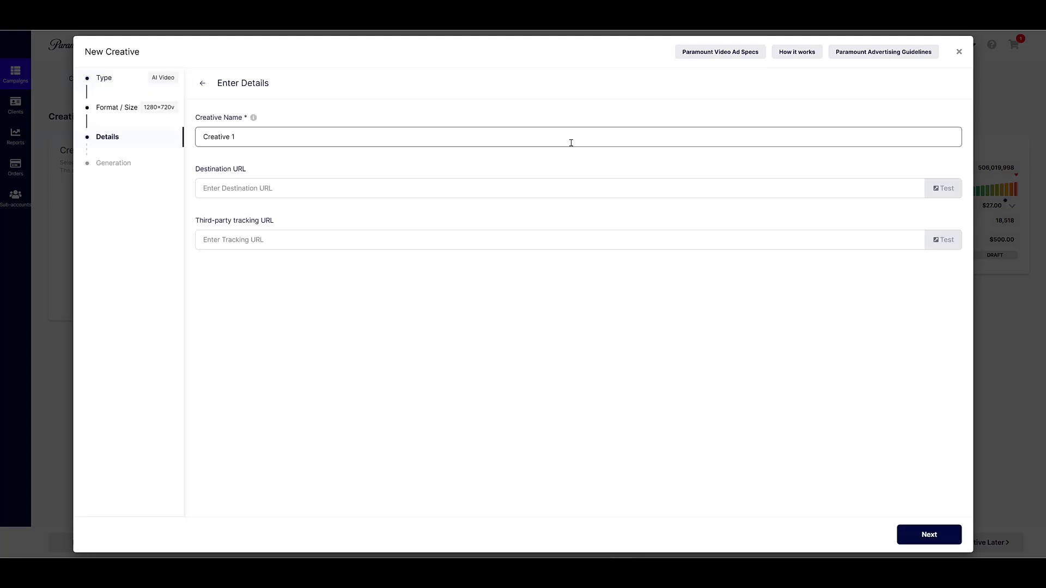
left_click(480, 185)
type("p")
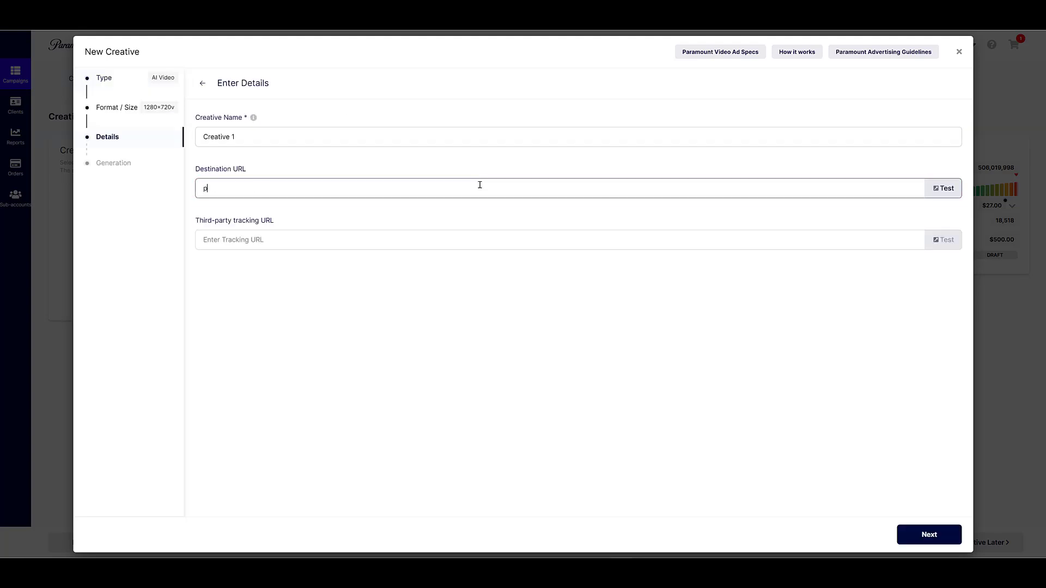
type("aidmediapros.com")
left_click(929, 534)
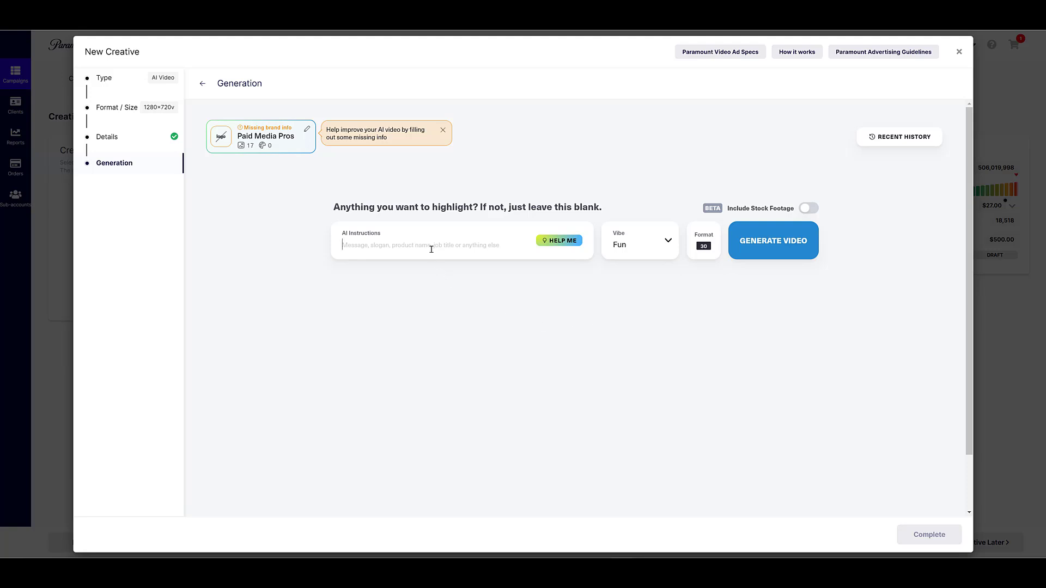
Generate an AI video with instructions to match the website colors and make it a fun video promoting education in the paid media industry; dismiss the feedback form.
left_click(431, 249)
key("ctrl+v")
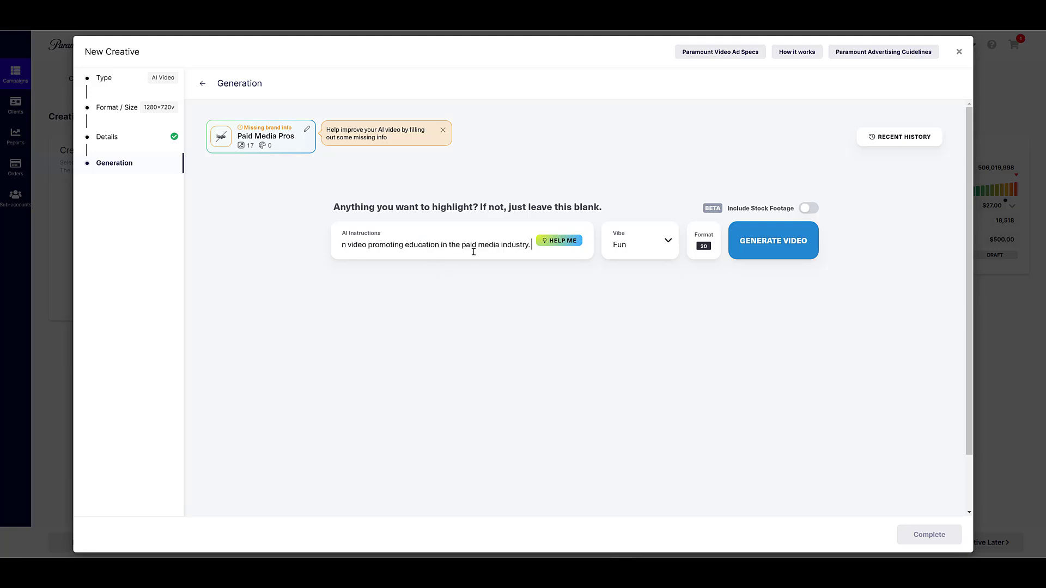
left_click(797, 251)
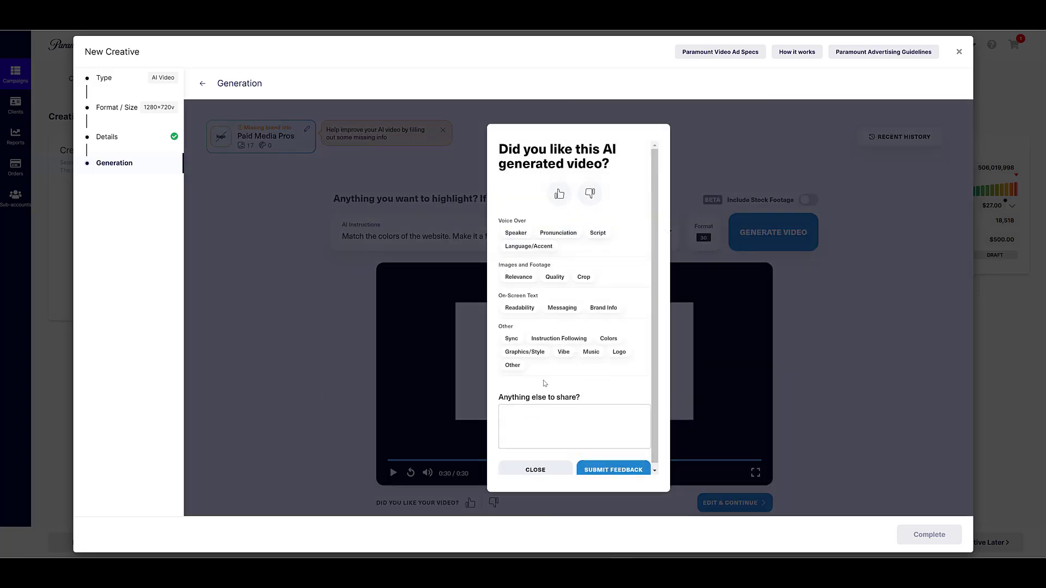
left_click(535, 470)
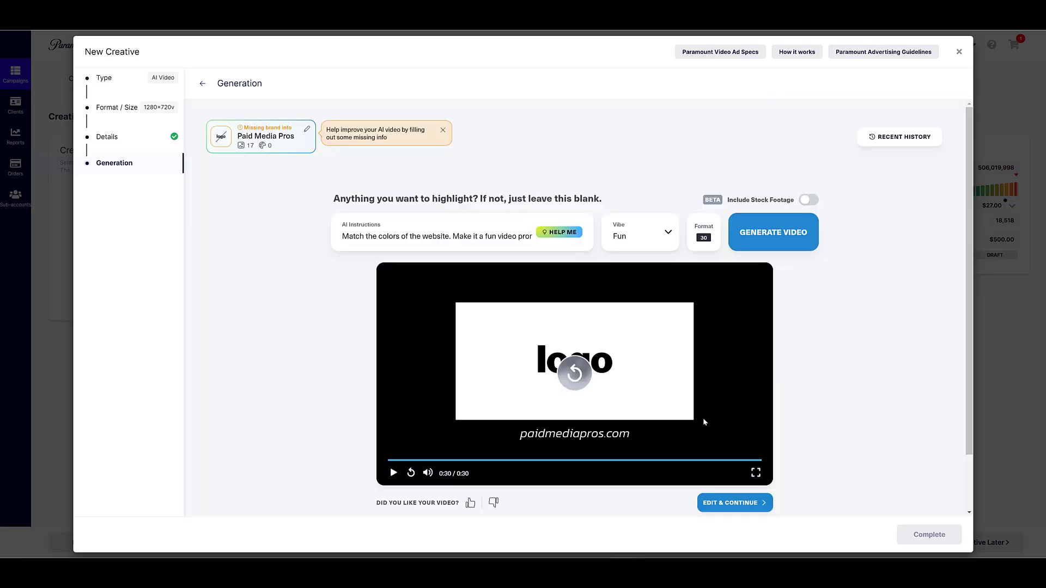
Open the Paid Media Pros brand details, examine the logo, color, website and business information fields, and close them.
scroll(822, 379, "down", 2)
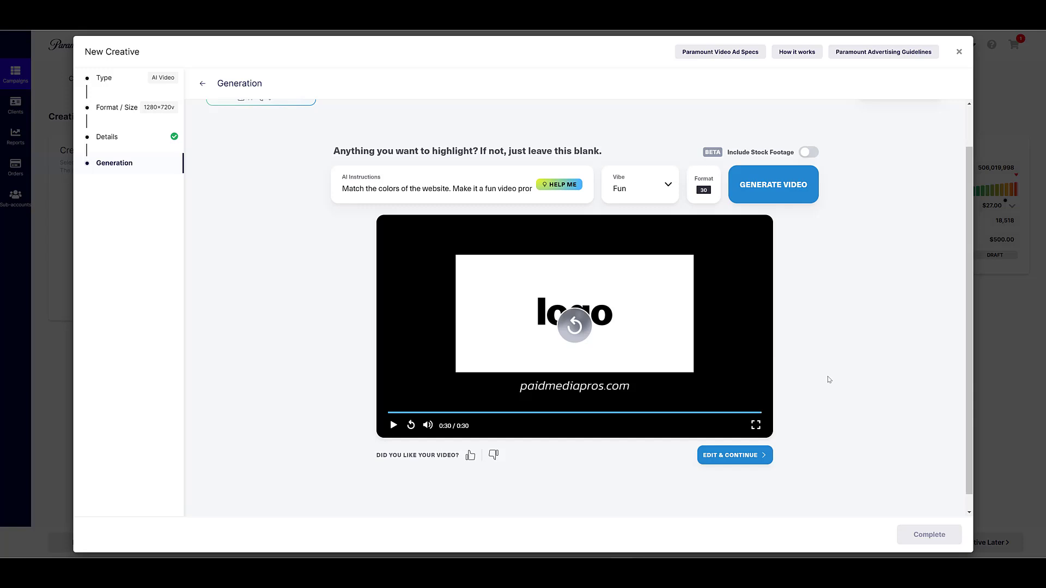
scroll(811, 376, "up", 2)
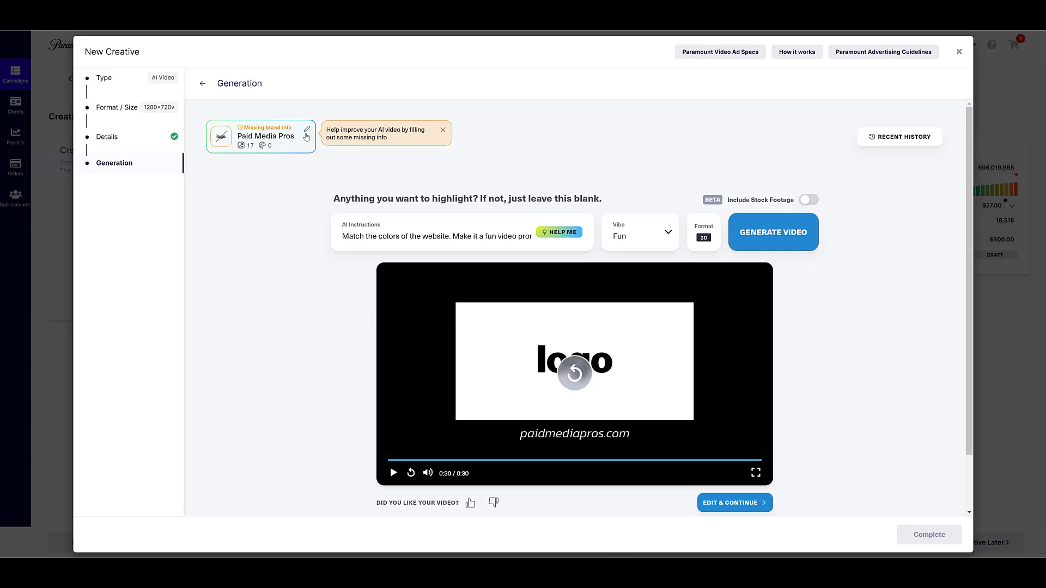
left_click(307, 130)
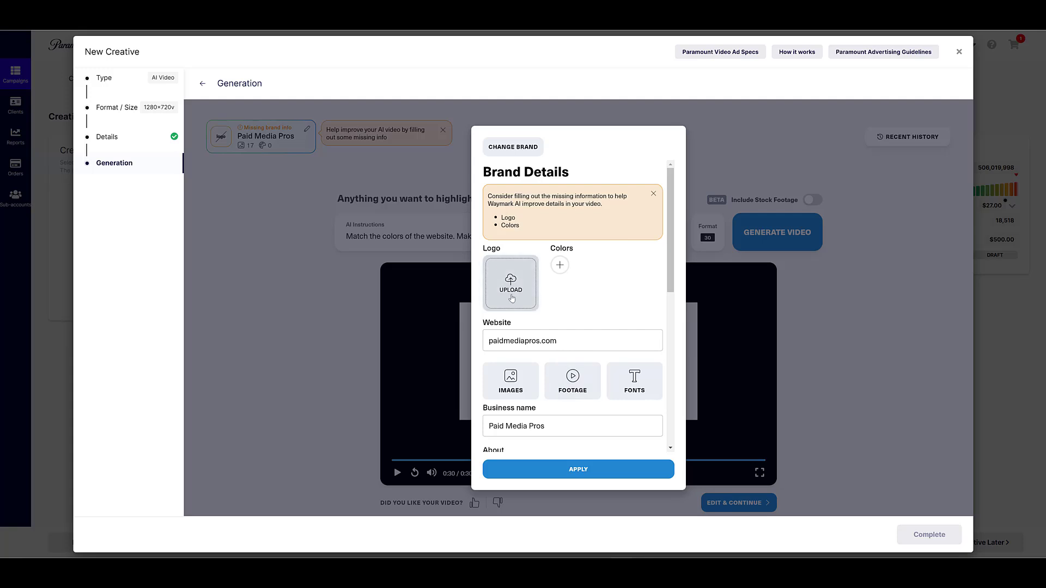
scroll(555, 344, "down", 5)
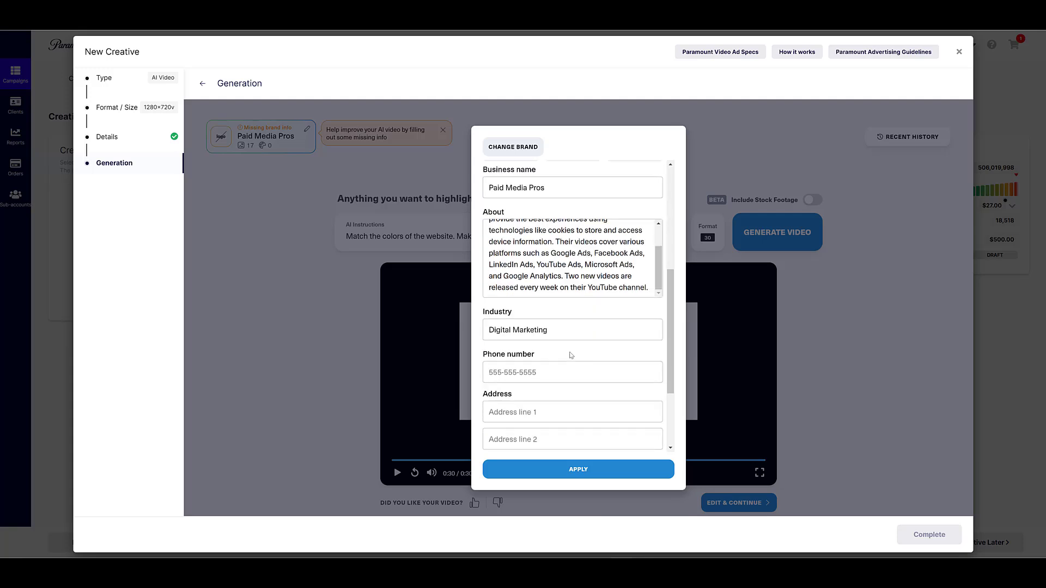
scroll(570, 355, "down", 1)
scroll(572, 360, "up", 5)
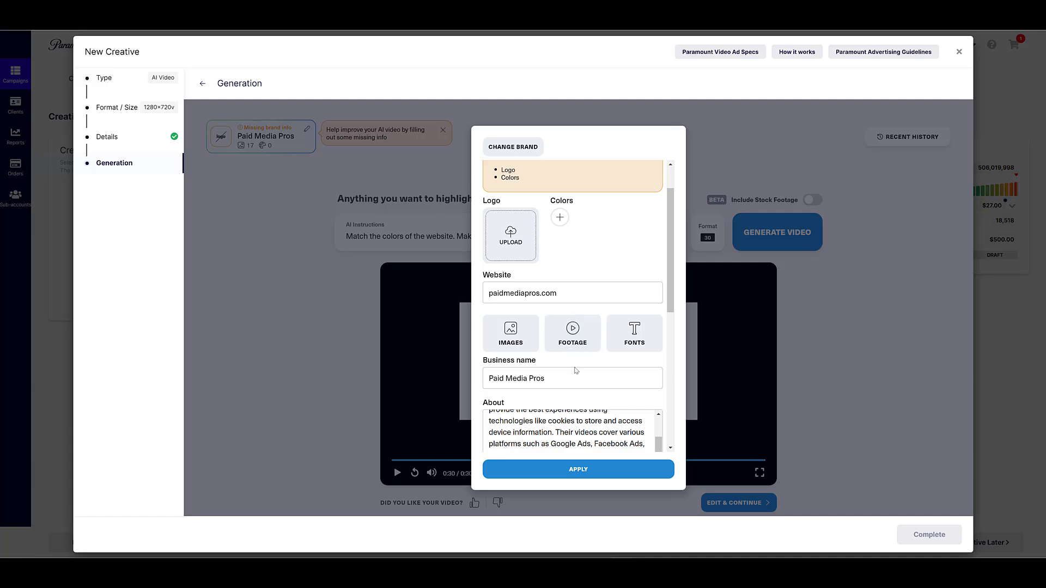
left_click(814, 357)
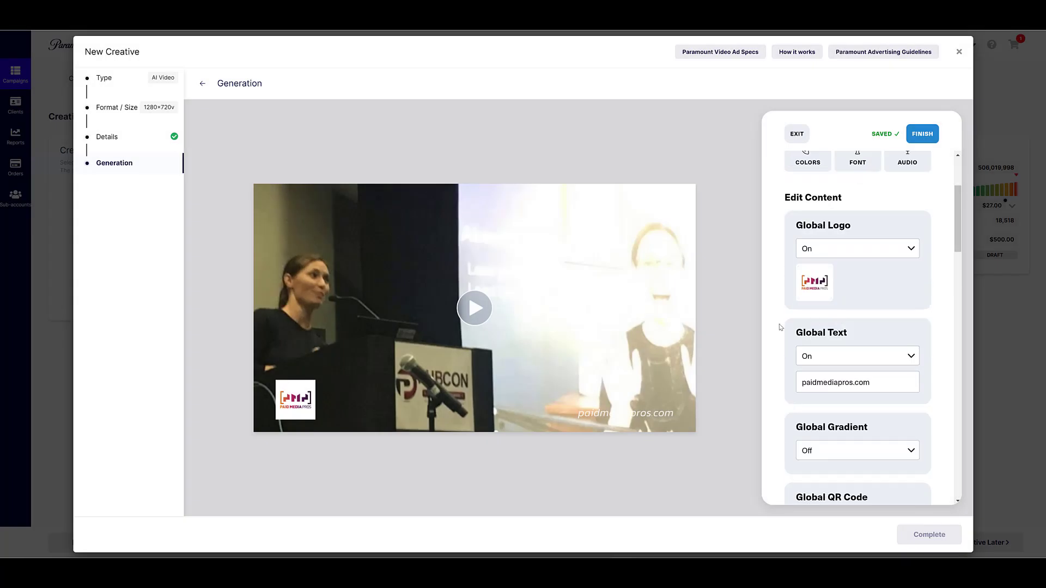
Examine the generated video's editable content, from the global logo and text settings through the scenes to the outro and fine print.
scroll(779, 326, "down", 8)
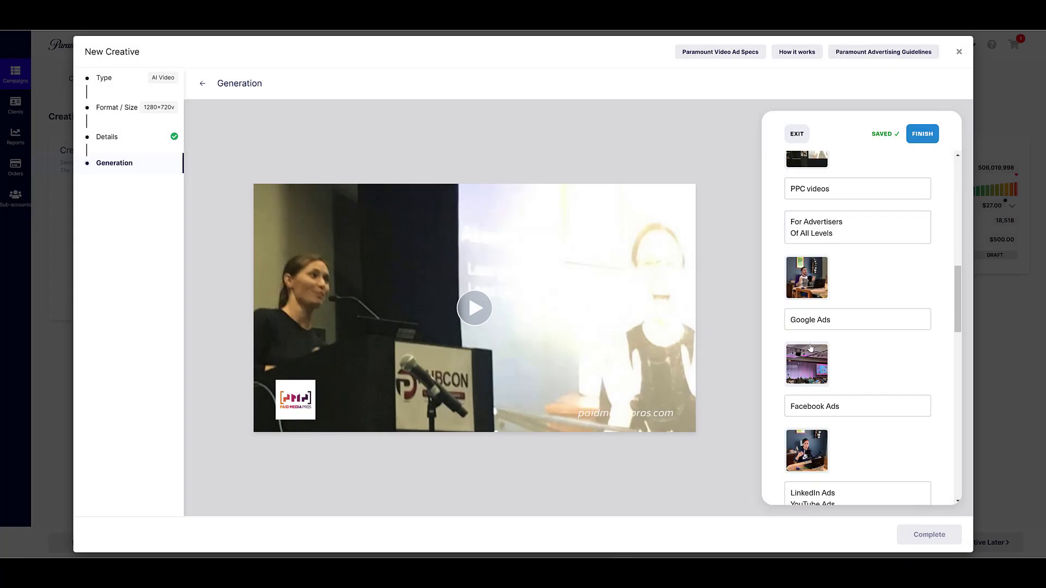
scroll(810, 348, "down", 10)
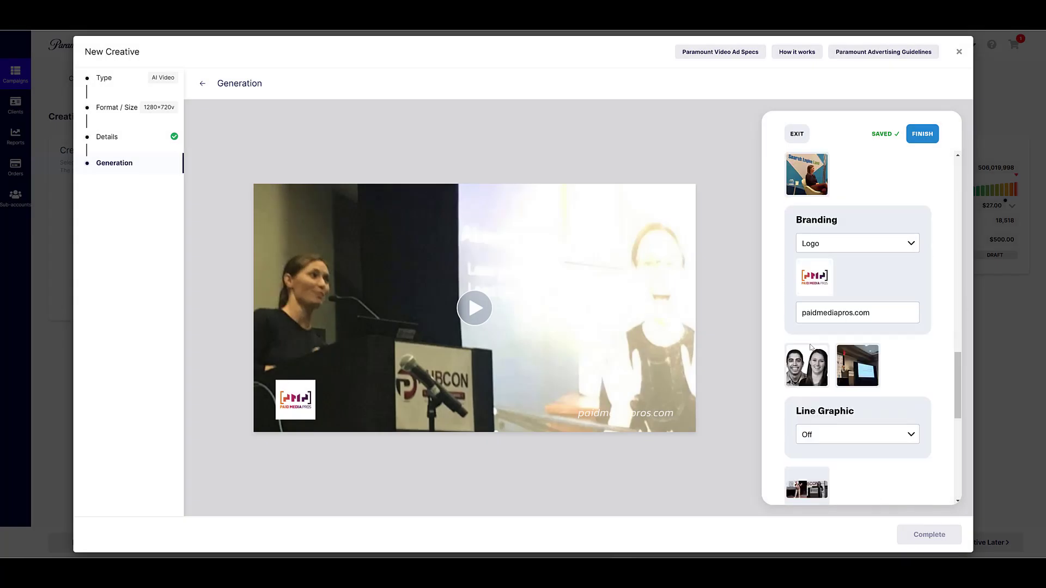
scroll(817, 327, "down", 8)
scroll(841, 289, "down", 3)
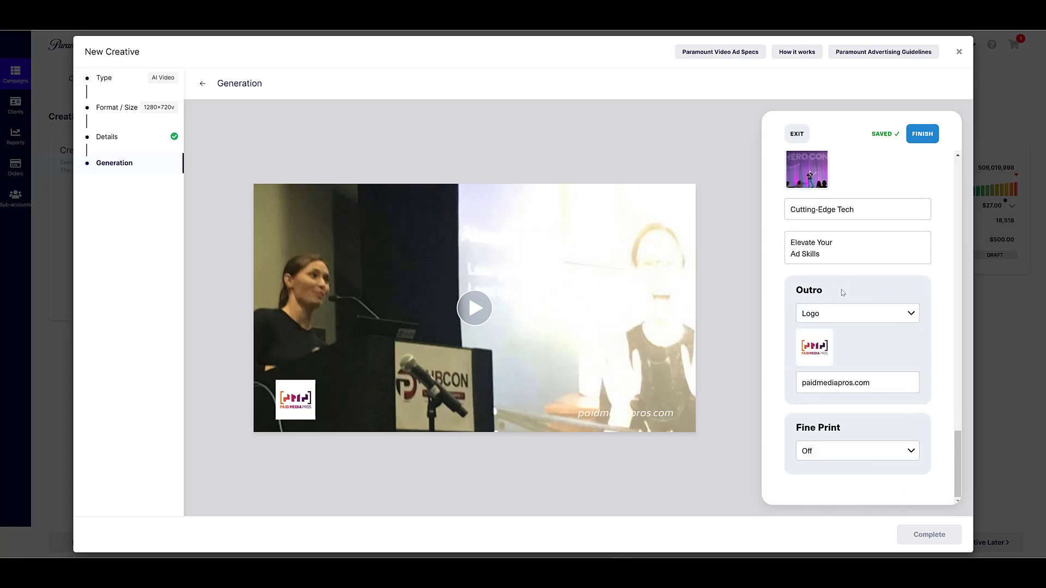
scroll(842, 292, "up", 15)
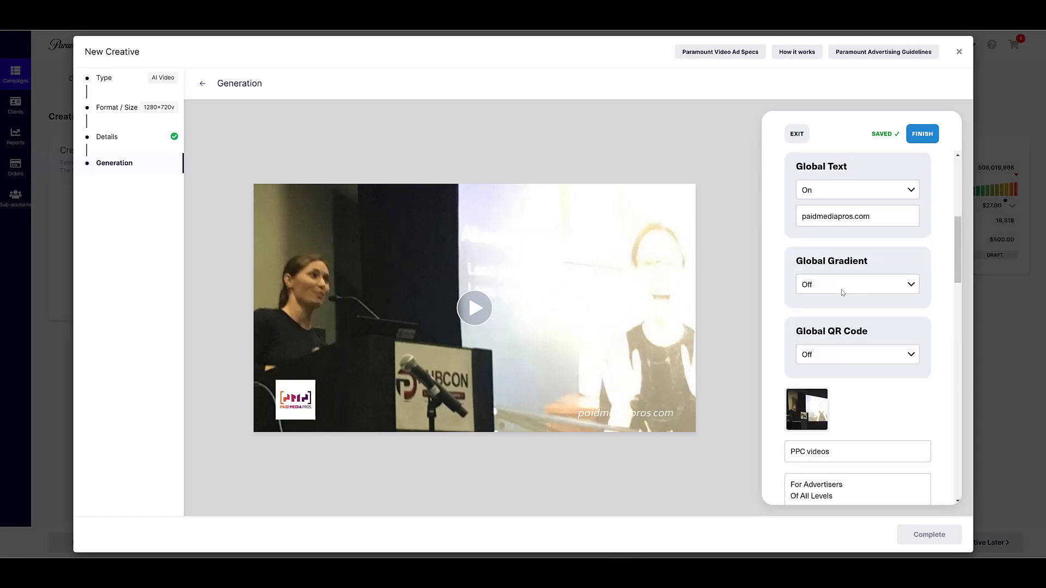
scroll(842, 292, "up", 5)
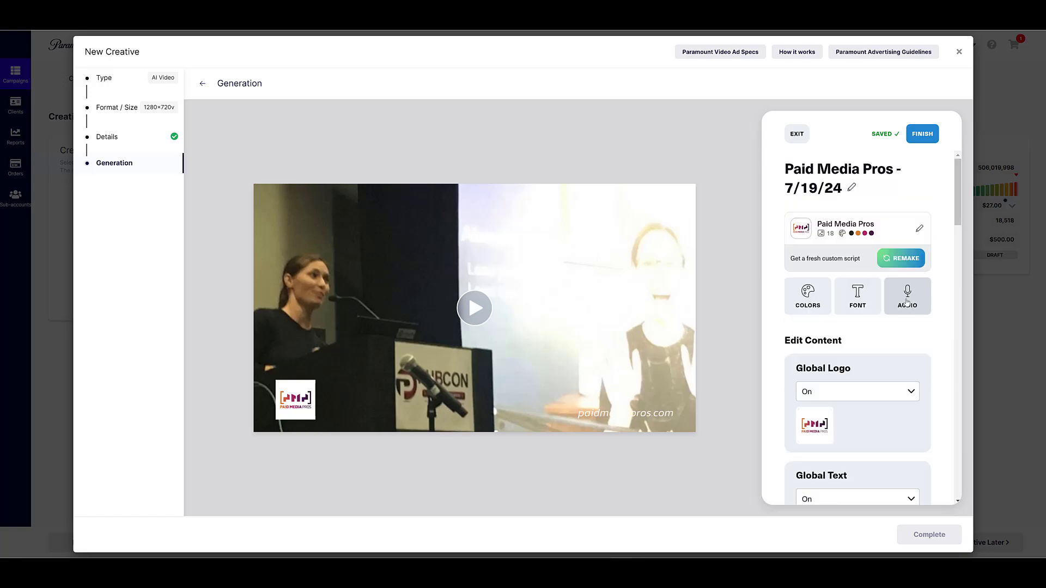
Review the video's voice-over and script in the audio controls, and finish the AI video creative.
left_click(907, 299)
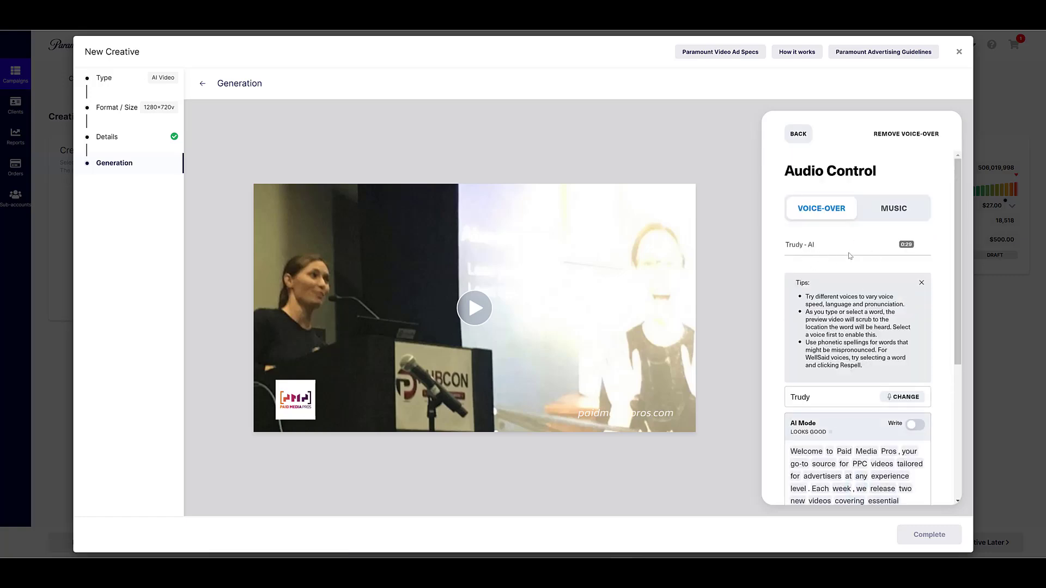
scroll(870, 332, "down", 3)
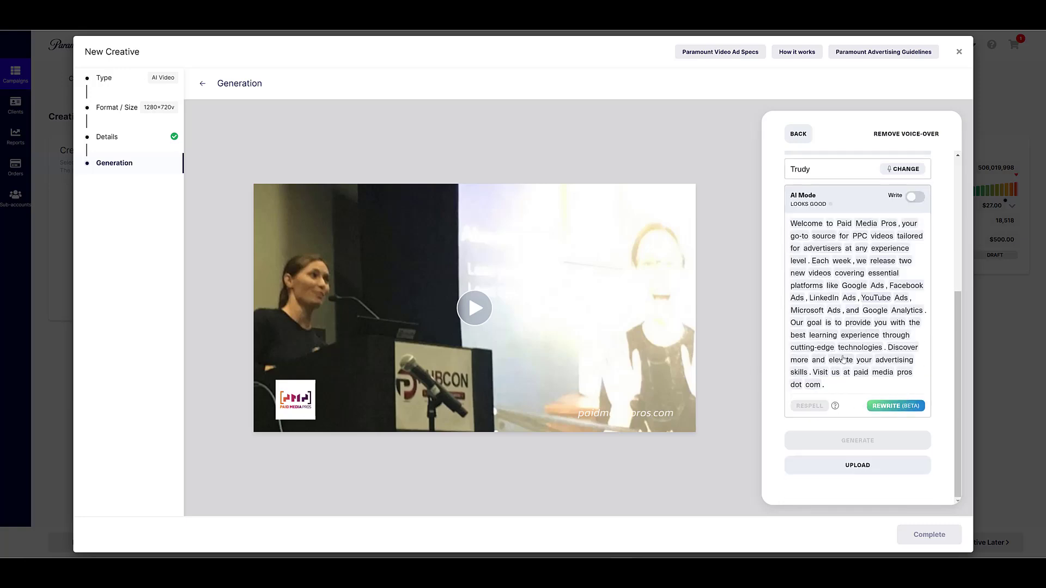
scroll(855, 334, "up", 5)
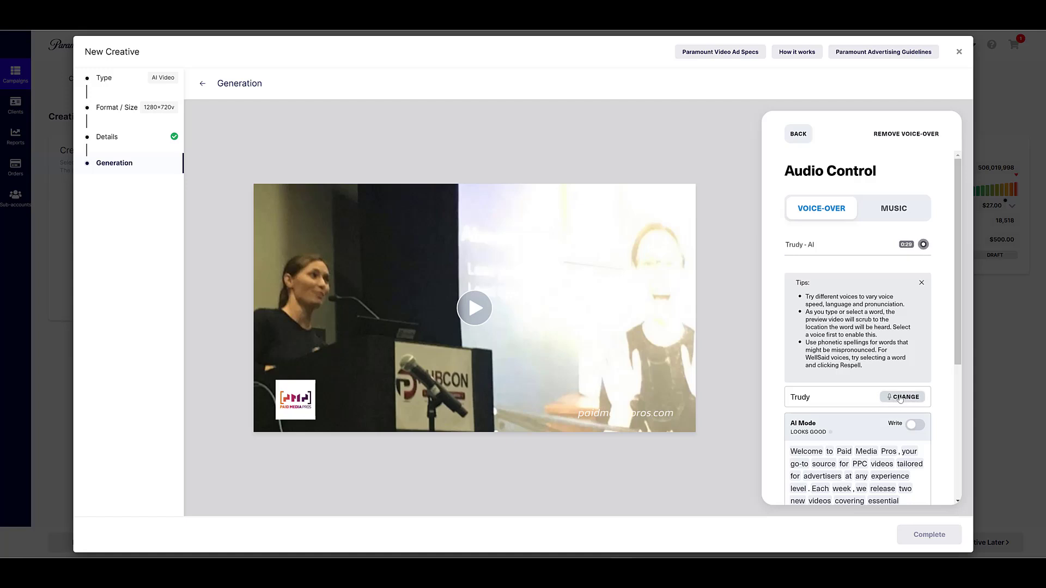
left_click(800, 137)
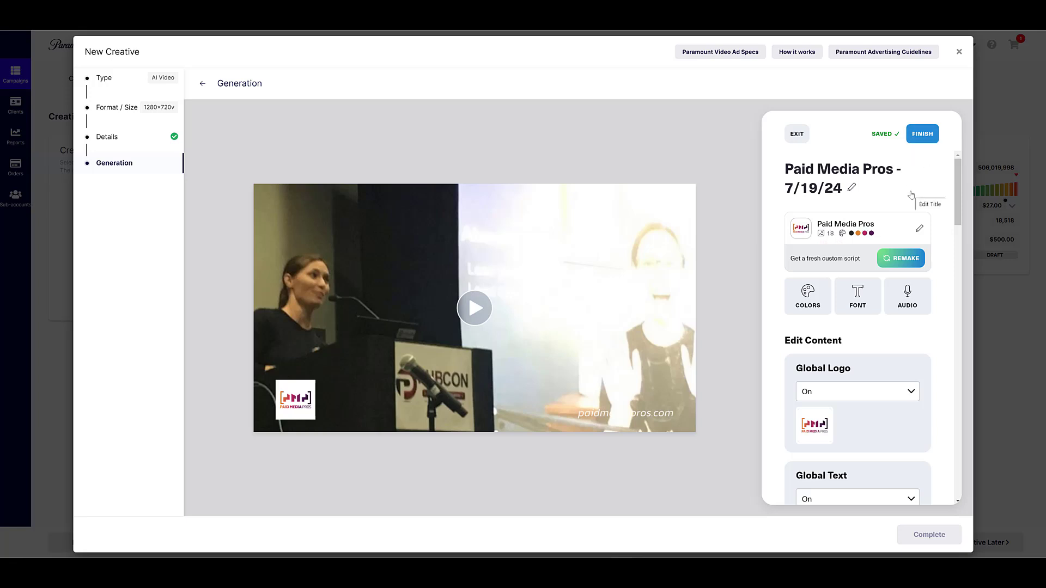
left_click(919, 136)
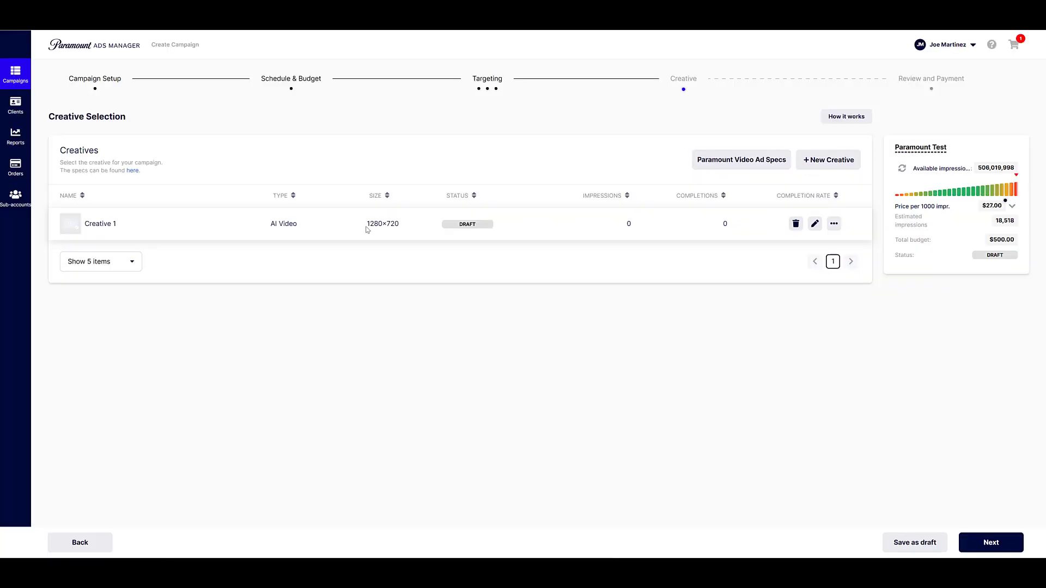
Open the video upload option for a new 16:9 creative to check its file requirements, and close it without uploading.
left_click(813, 162)
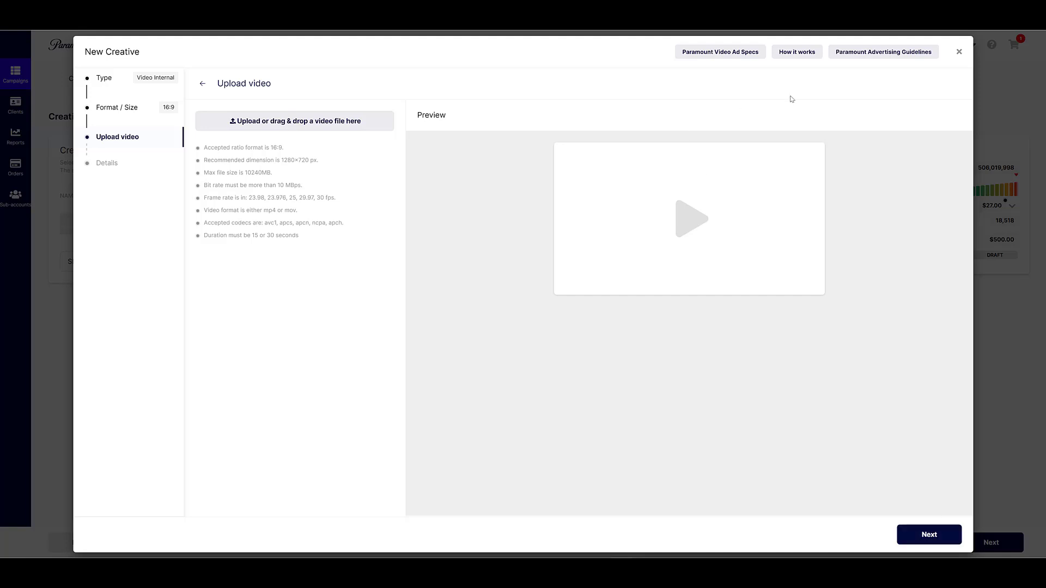
left_click(202, 85)
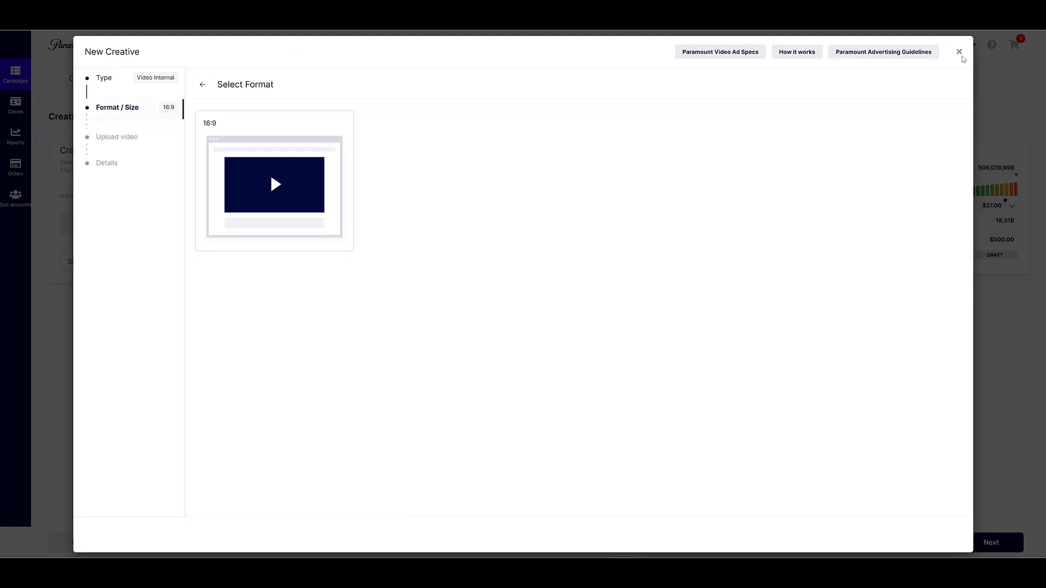
left_click(959, 52)
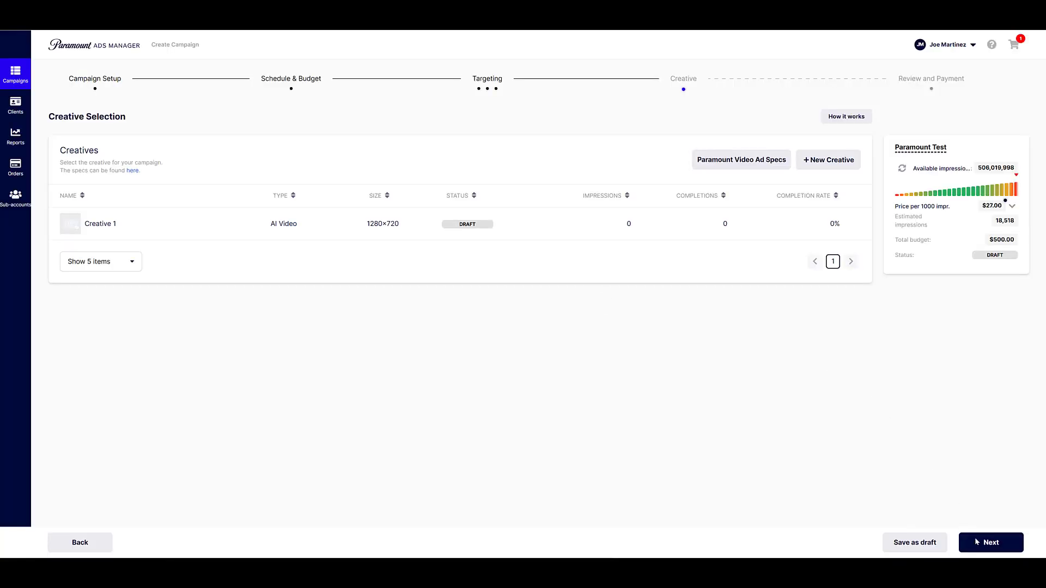
Review the Paramount Test campaign's setup, schedule, budget, audience, placements and creative, and proceed to checkout.
left_click(976, 542)
scroll(562, 299, "down", 2)
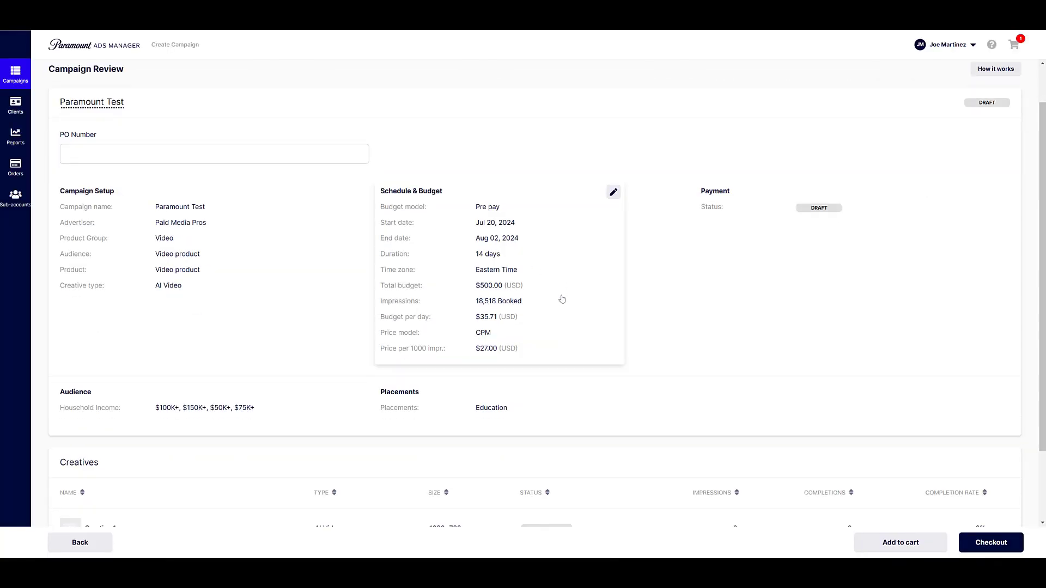
scroll(561, 299, "down", 3)
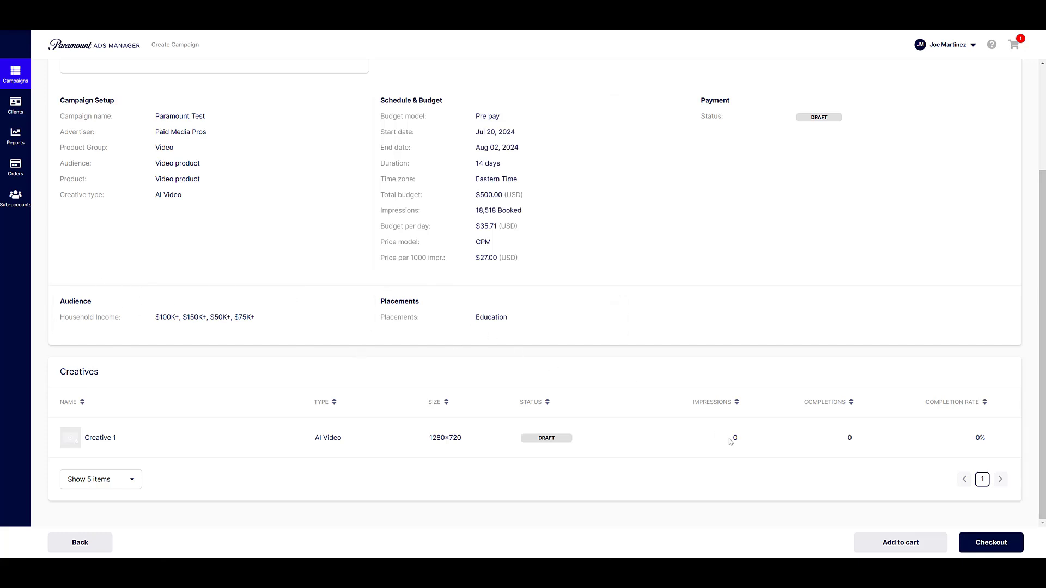
left_click(990, 542)
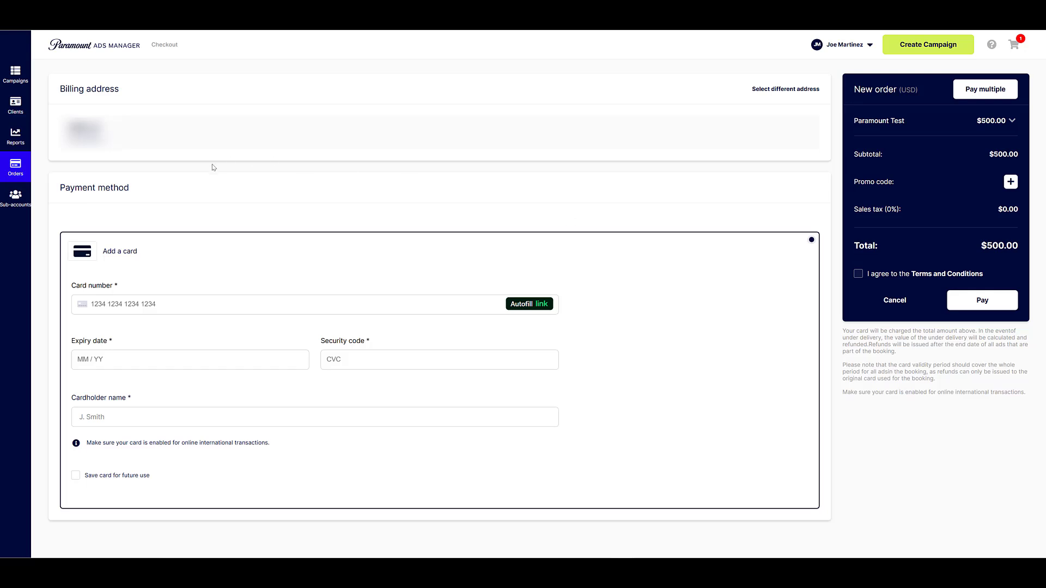
Create the one-time Clients report Clients Export Jul 19 2024 for the period Jul 19, 2024 – Jul 19, 2024, and download it.
left_click(16, 143)
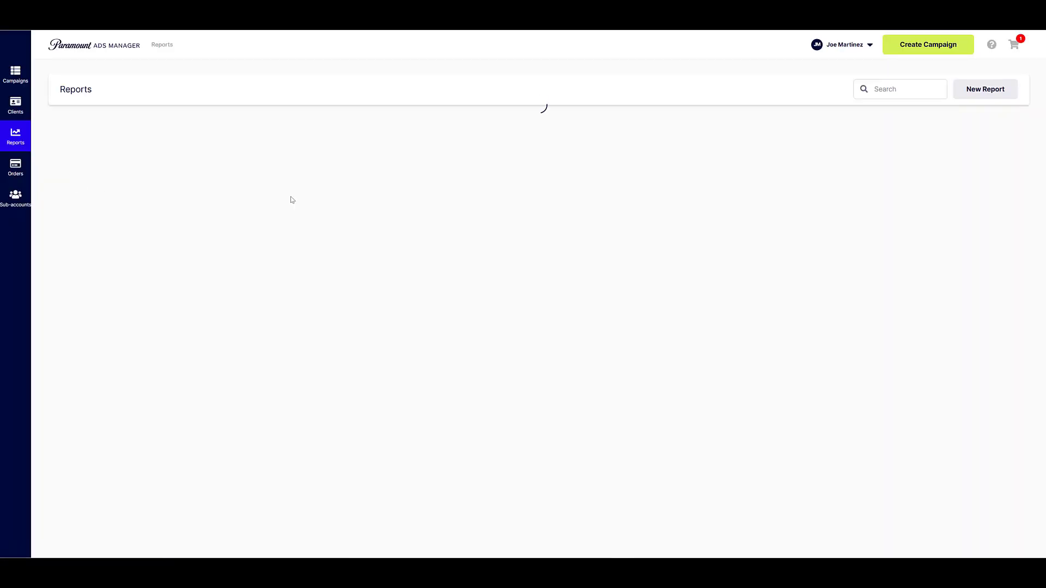
left_click(1004, 92)
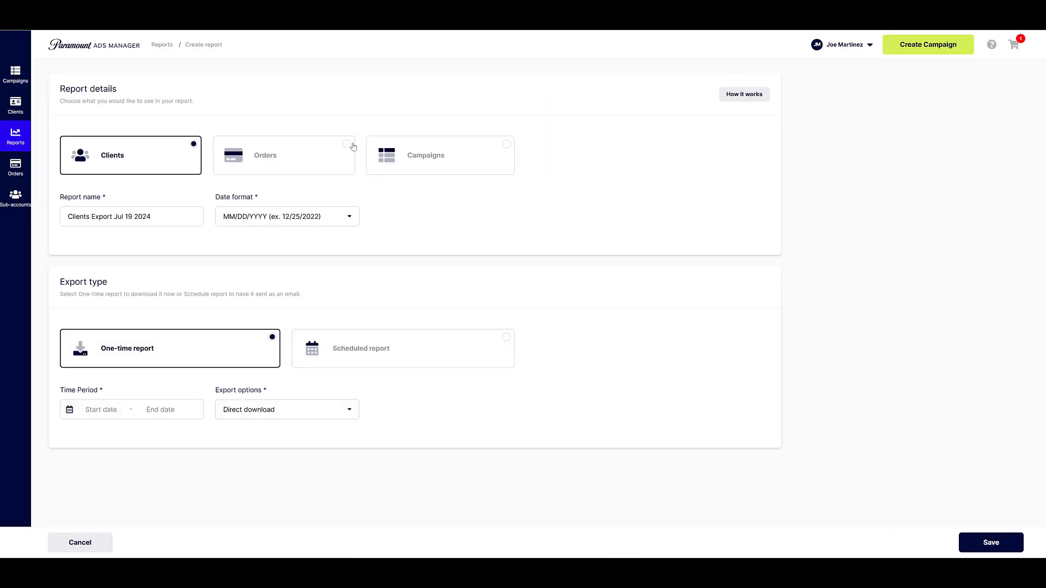
left_click(990, 545)
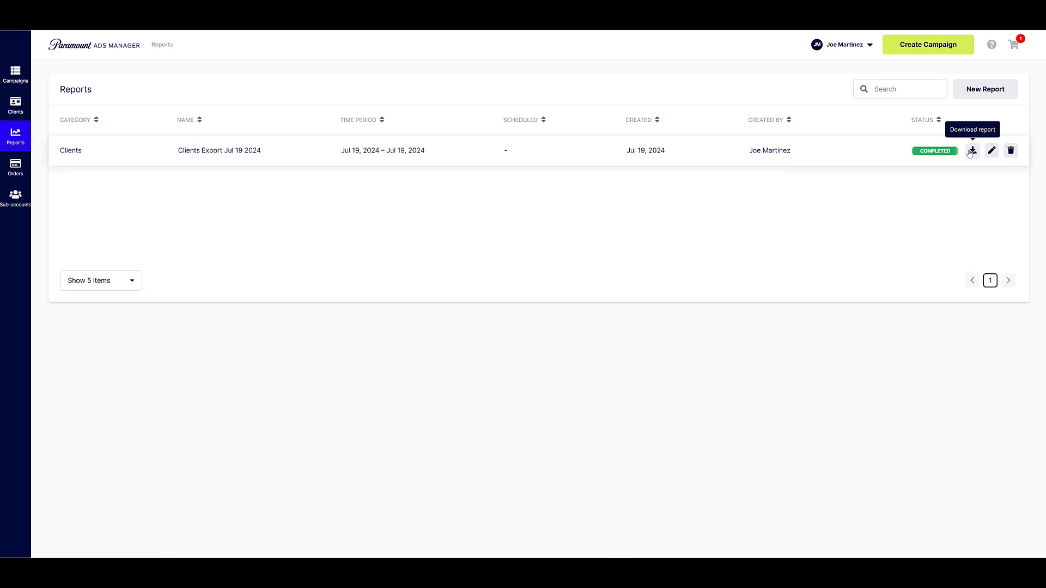
left_click(972, 151)
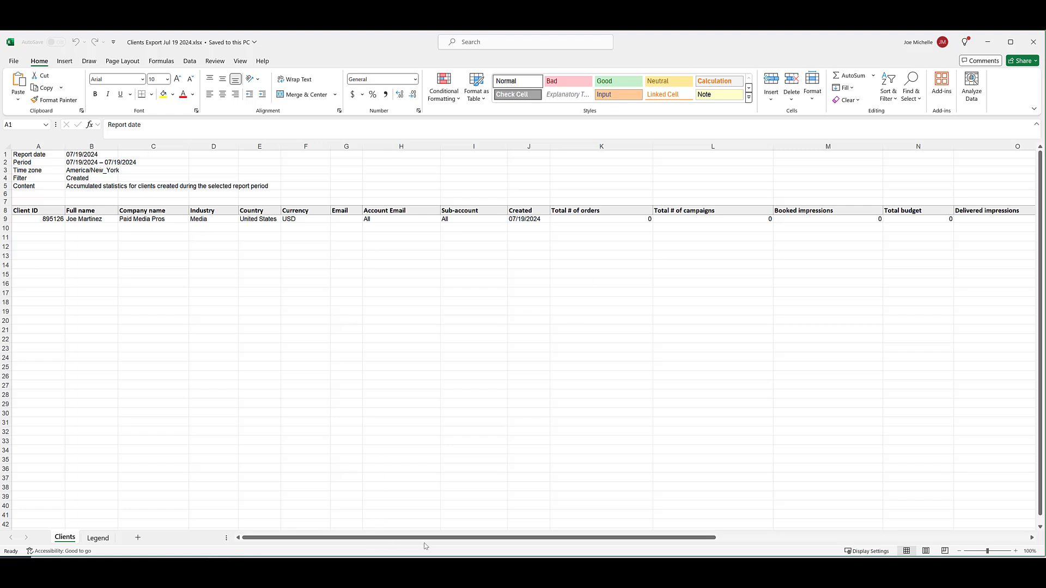
Examine all columns of the downloaded client export in Excel, including delivered impressions, and return to Paramount Ads Manager.
left_click_drag(647, 538, 750, 549)
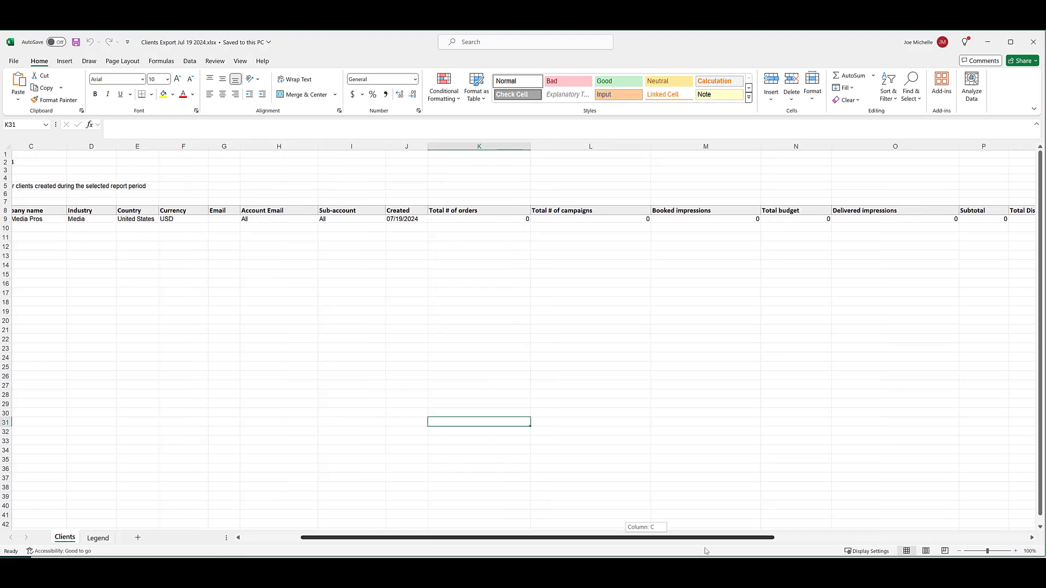
left_click_drag(581, 538, 791, 537)
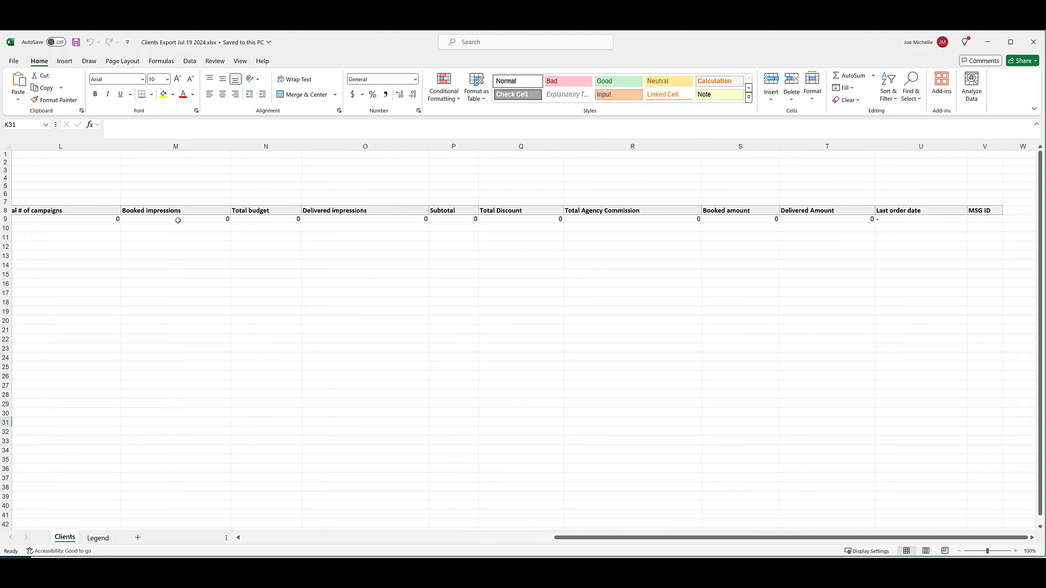
left_click(371, 222)
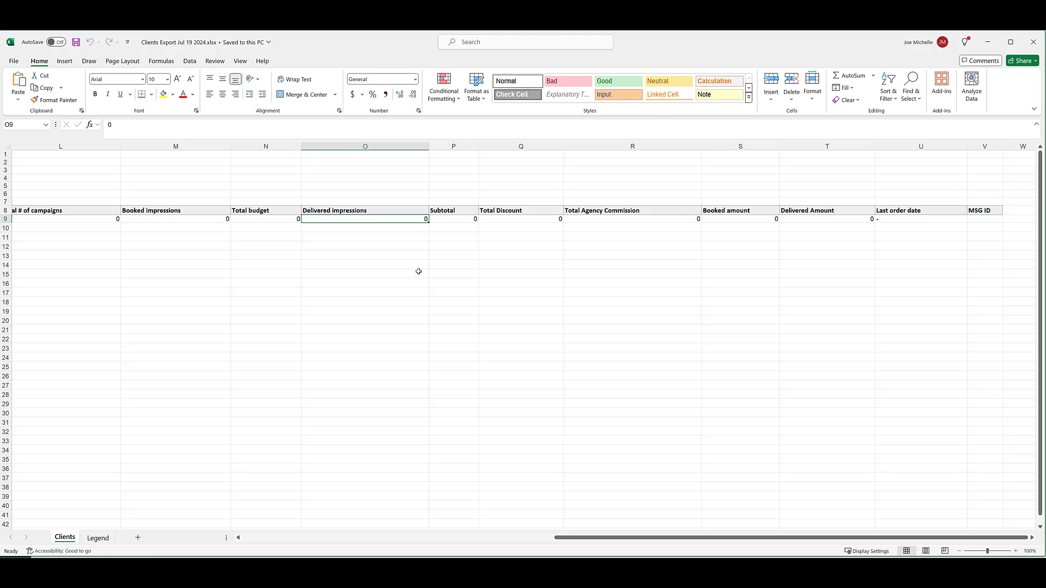
scroll(530, 276, "left", 5)
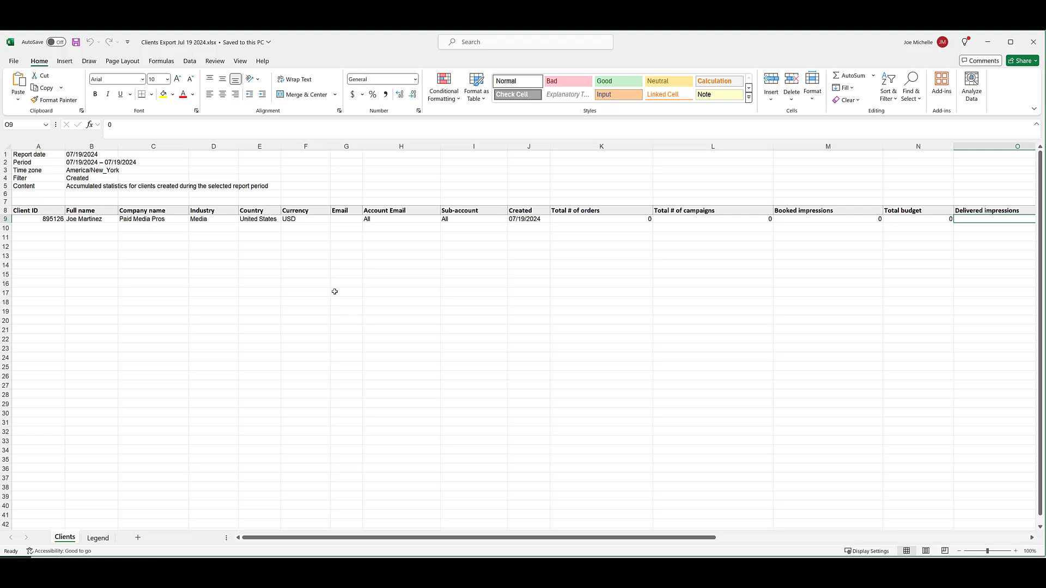
left_click(986, 44)
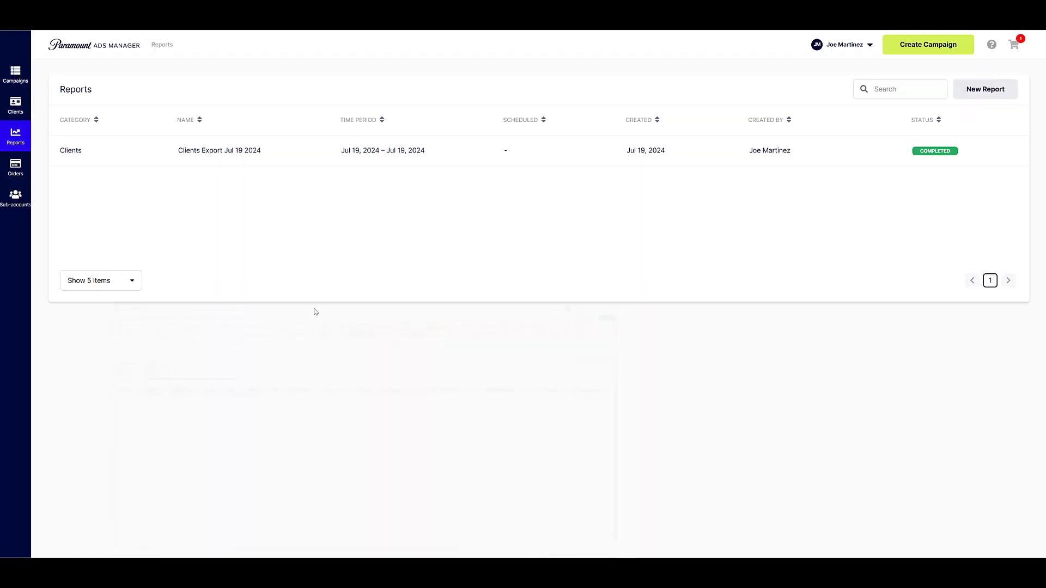
Examine the campaigns' performance summary by completion, placement and geography, including the available geographic breakdown levels.
left_click(16, 75)
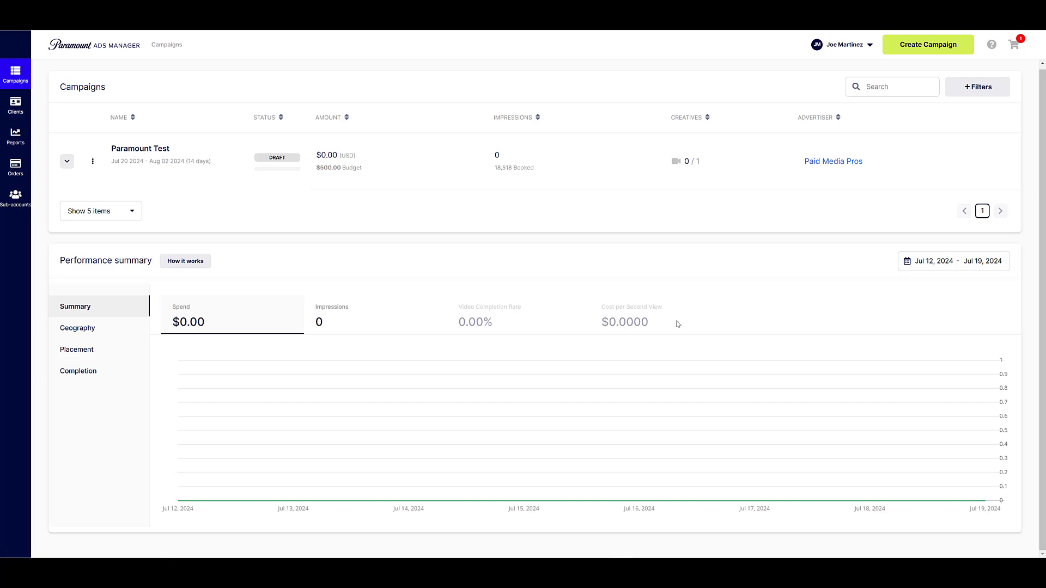
left_click(98, 375)
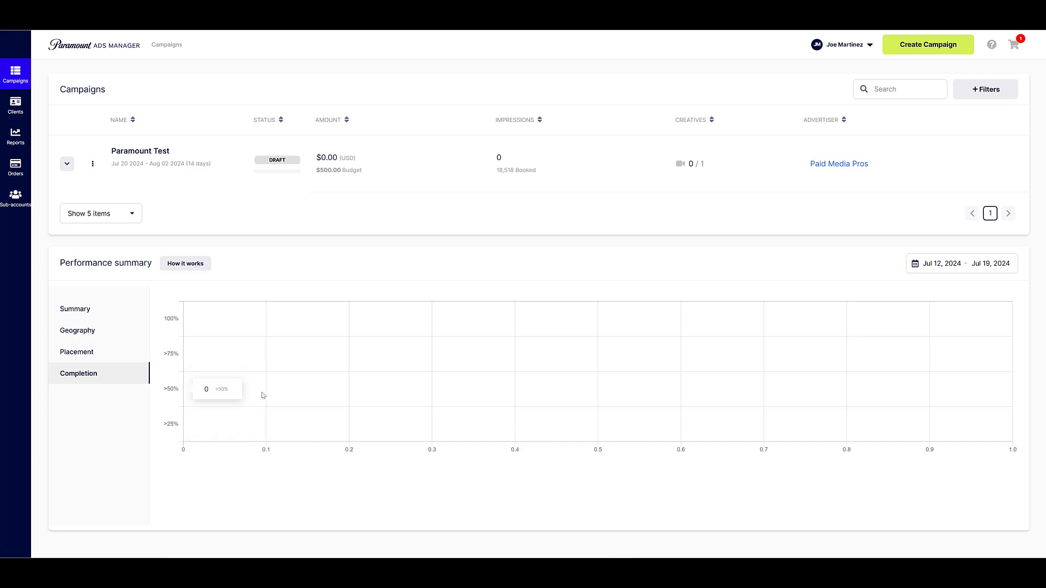
left_click(108, 356)
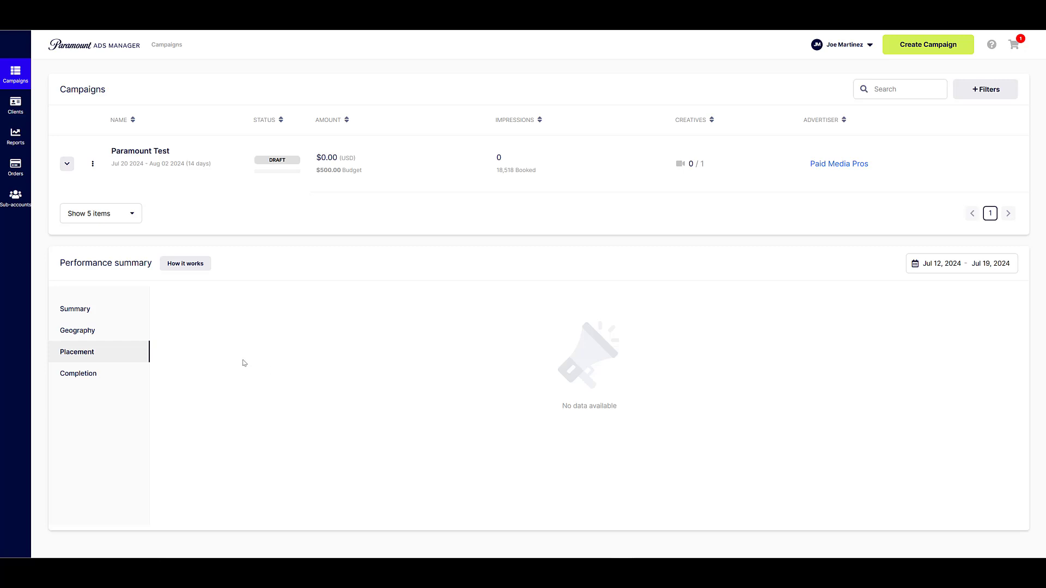
left_click(103, 335)
left_click(415, 315)
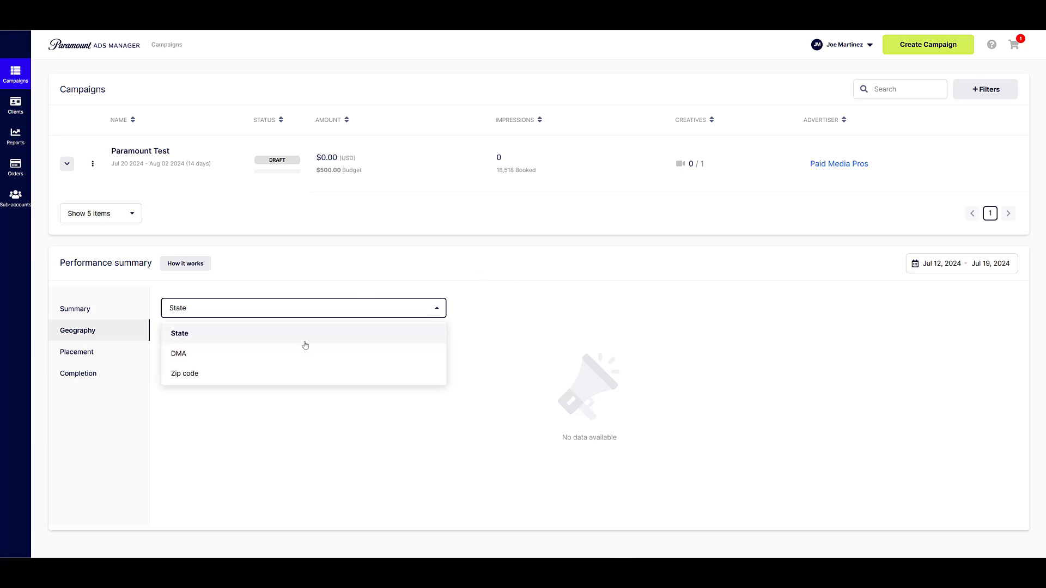
left_click(696, 379)
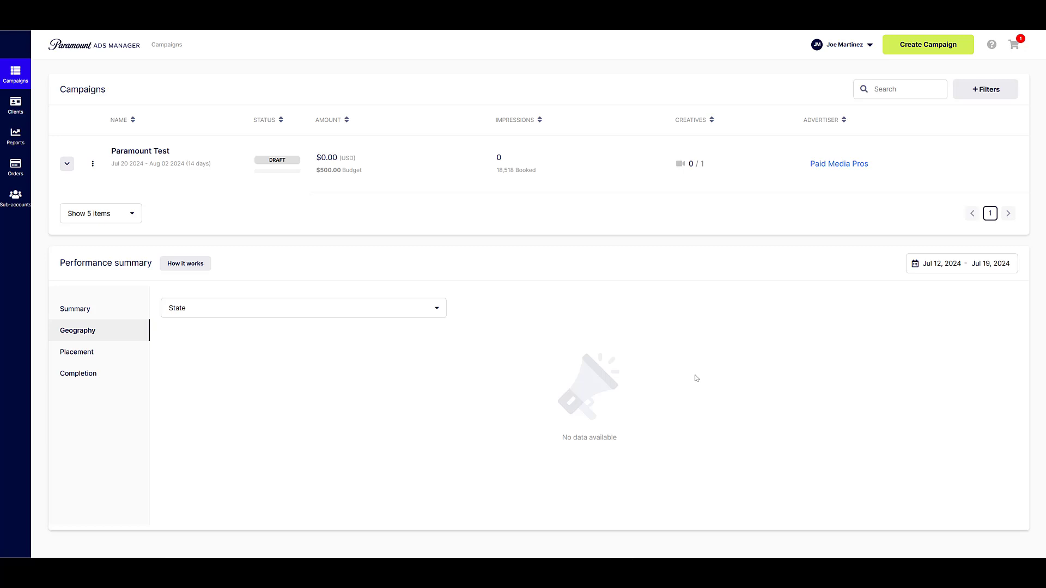
Open the account options.
left_click(847, 46)
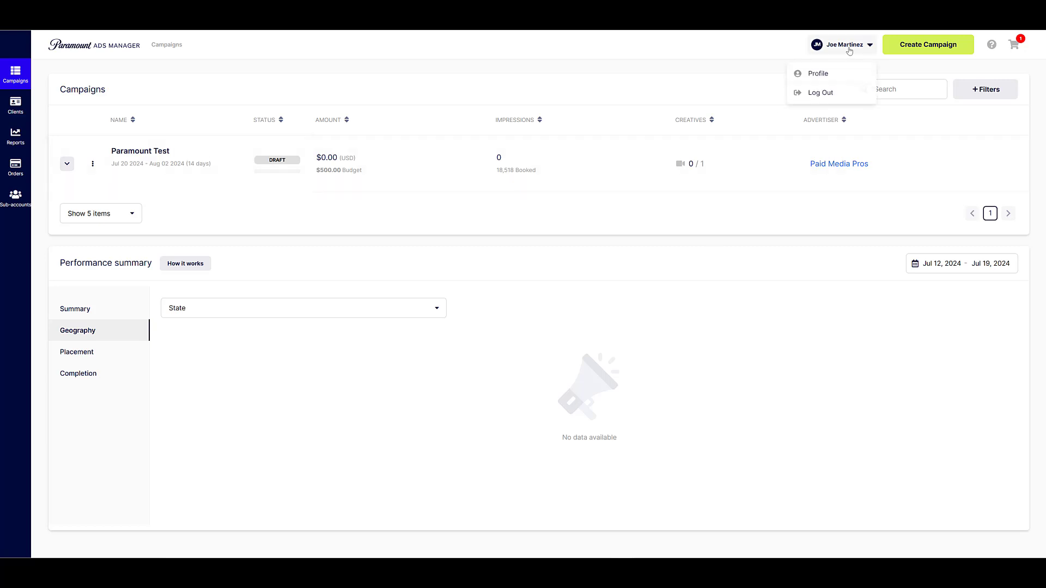